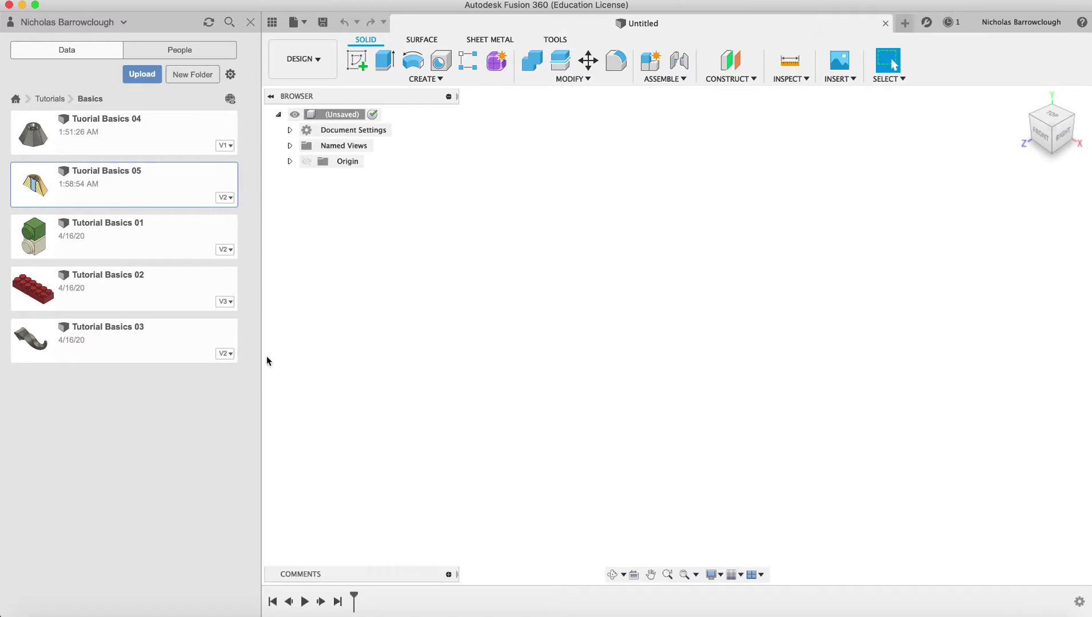
Open the Tutorial Basics 02 design and start a sketch on the vertical YZ plane, viewed straight on.
left_click(117, 293)
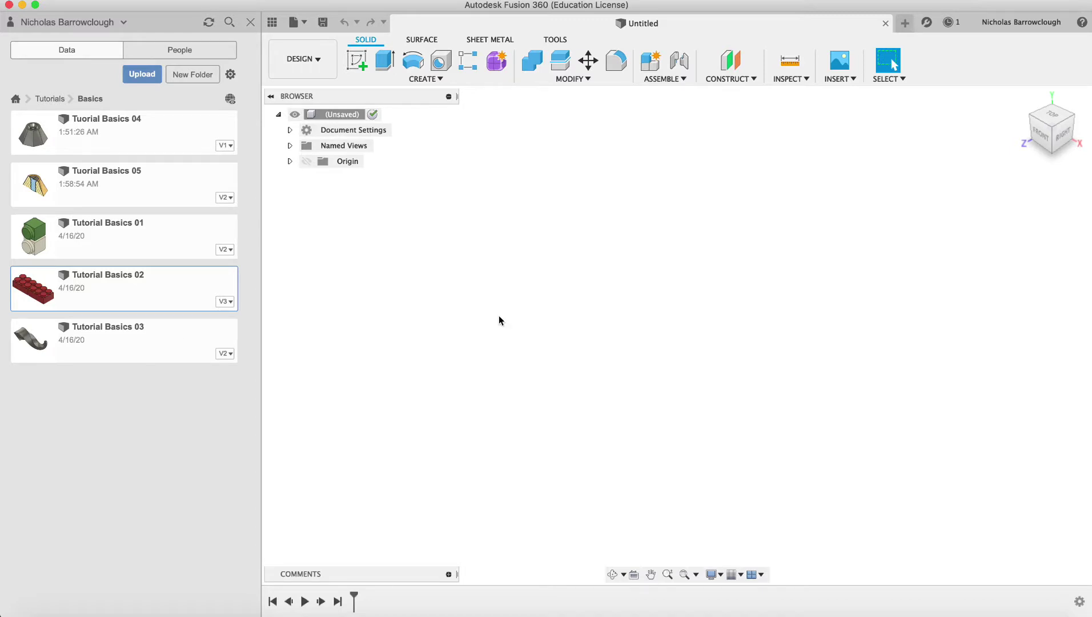
left_click(421, 80)
left_click(361, 55)
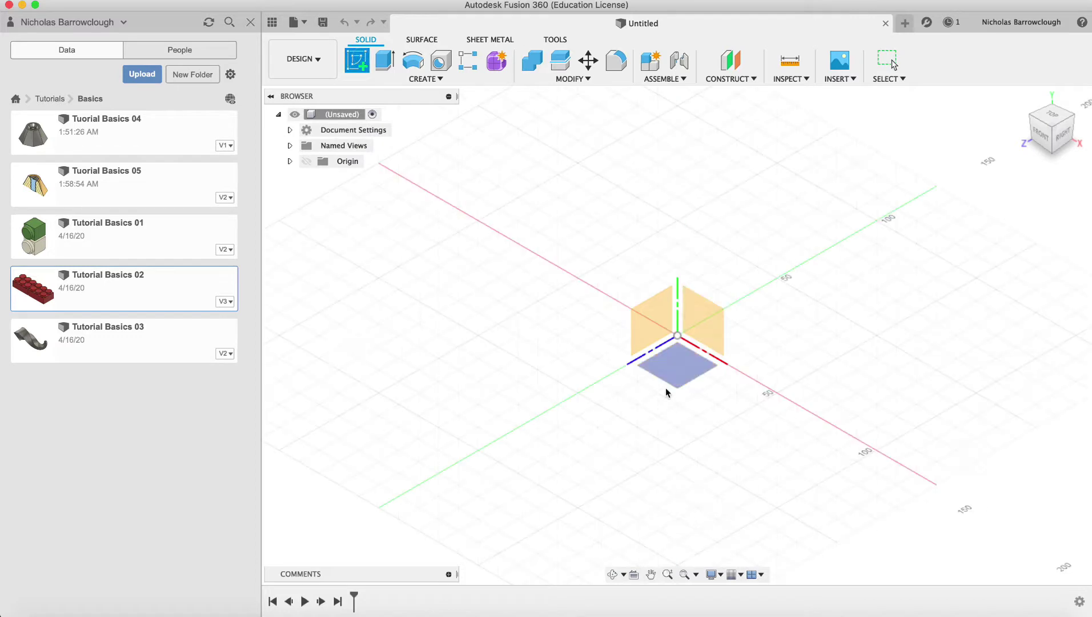
left_click(660, 323)
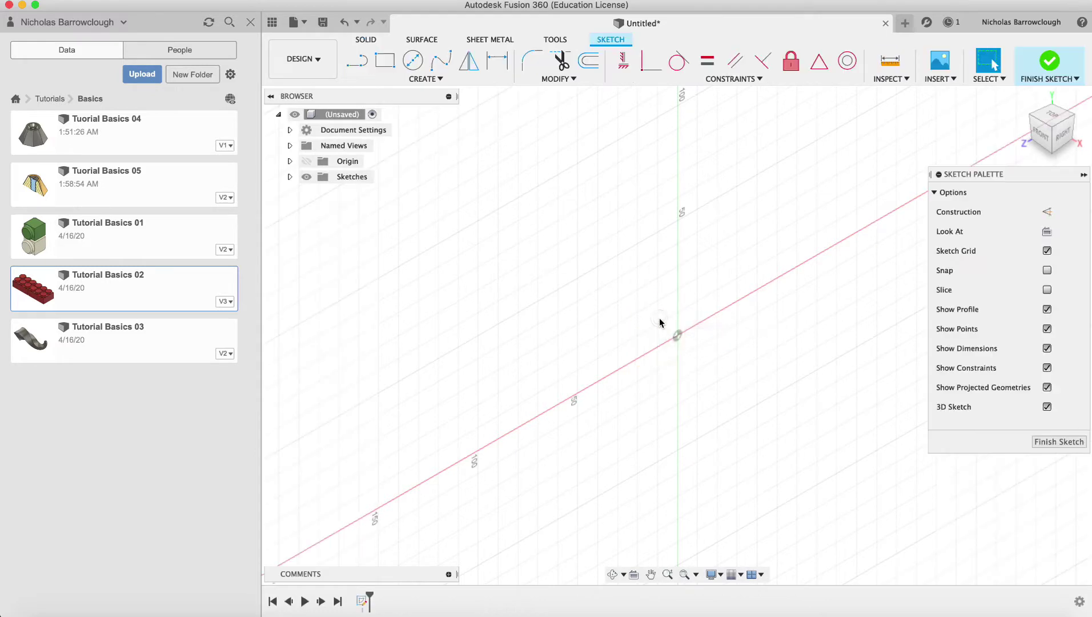
left_click(1047, 232)
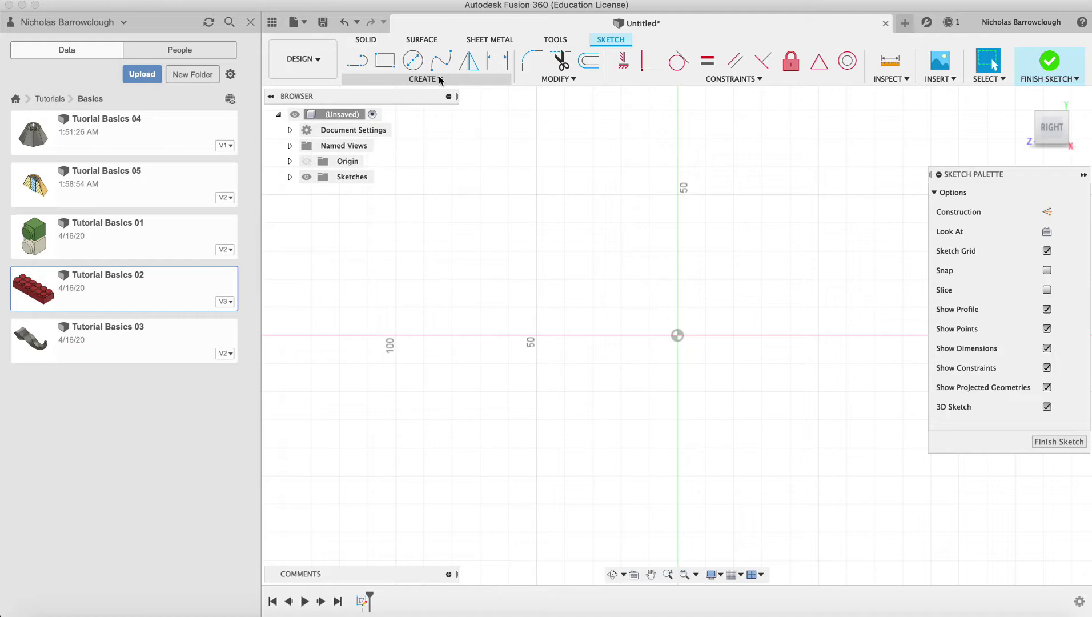
Draw a 30 mm vertical line up from the sketch origin.
left_click(430, 81)
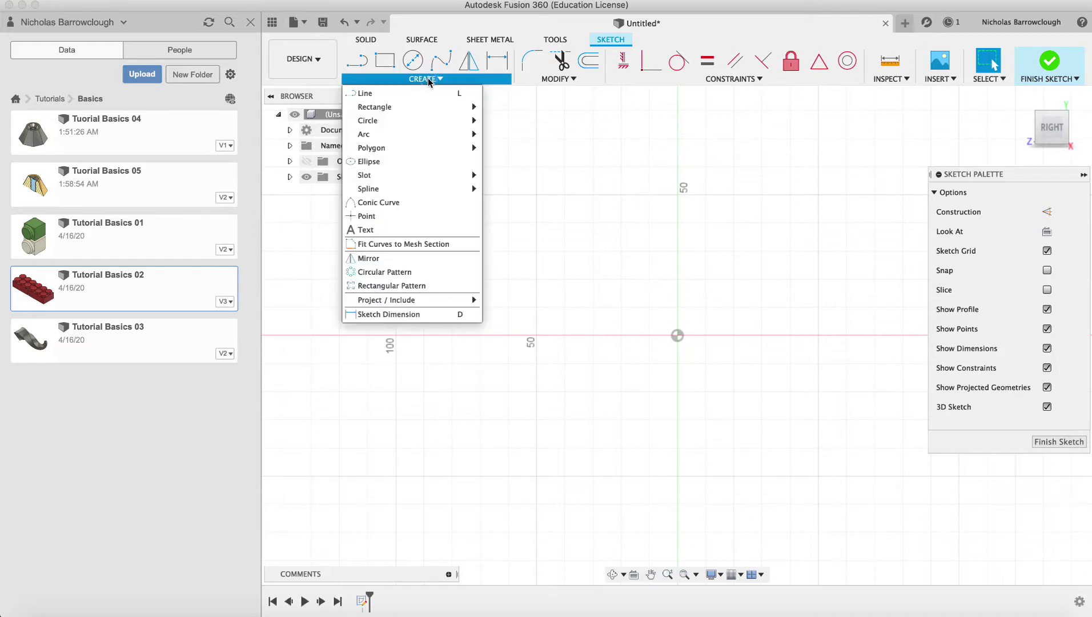
left_click(402, 93)
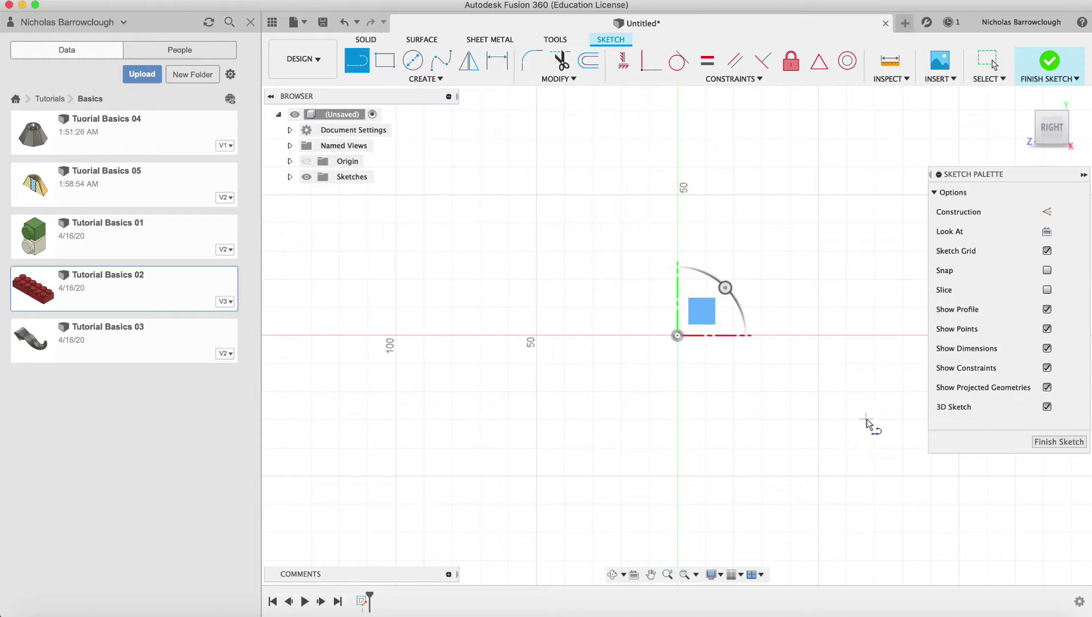
left_click(678, 335)
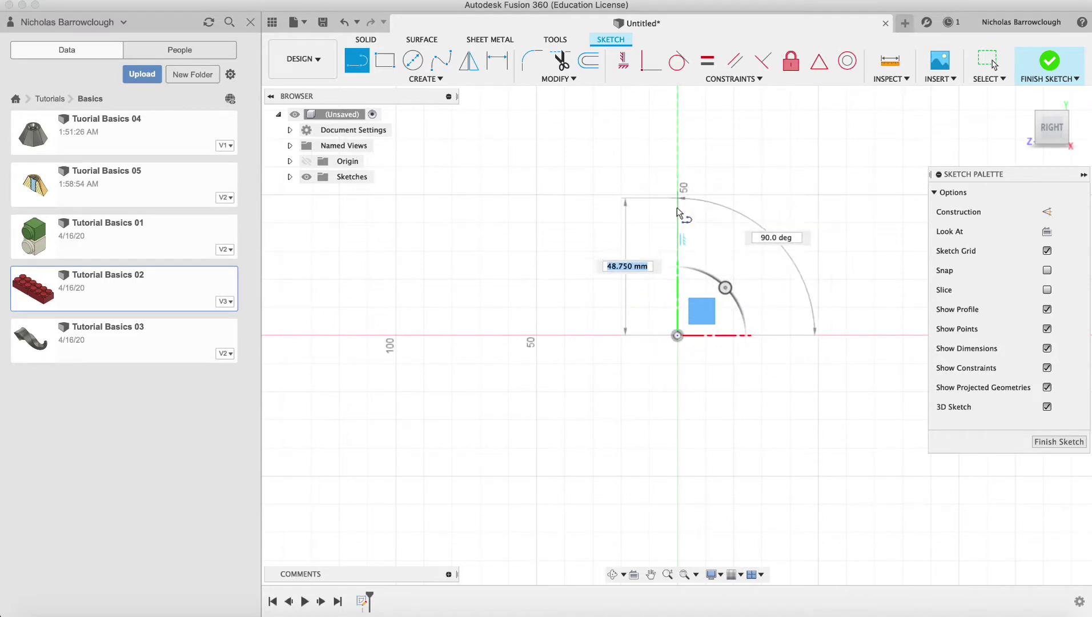
type("30")
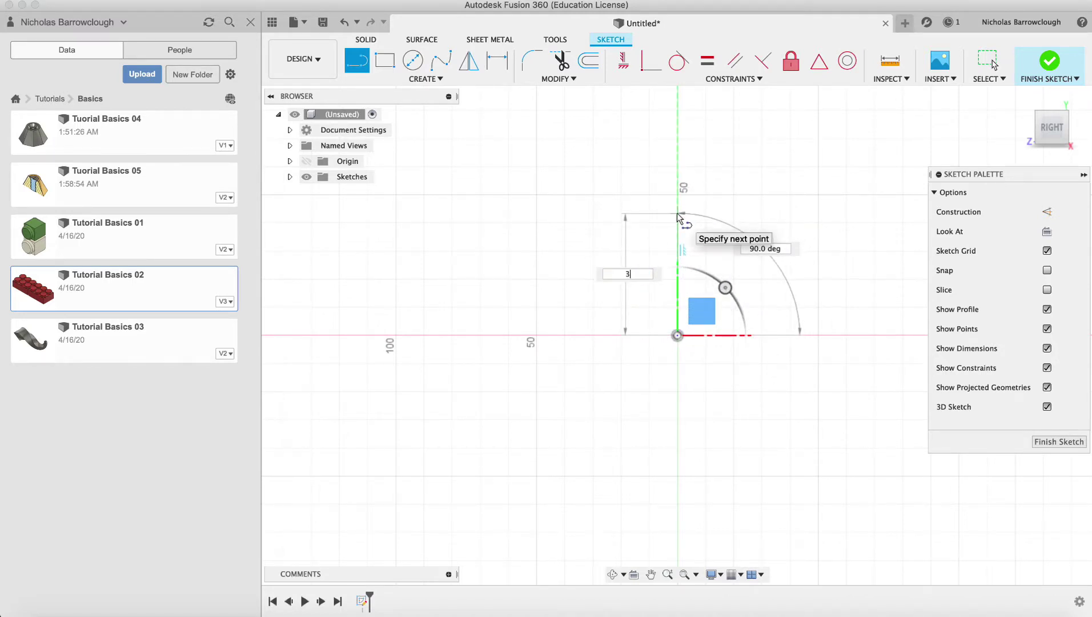
key("Return")
key("Escape")
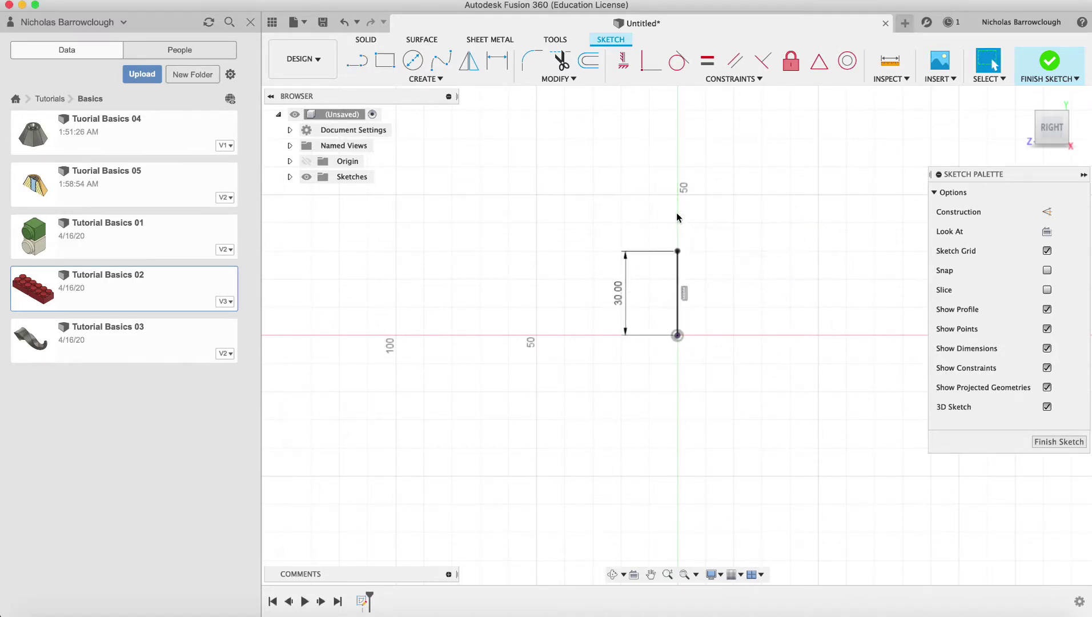
Add a 14 mm line at 135° from the top of the 30 mm line.
left_click(357, 61)
left_click(678, 252)
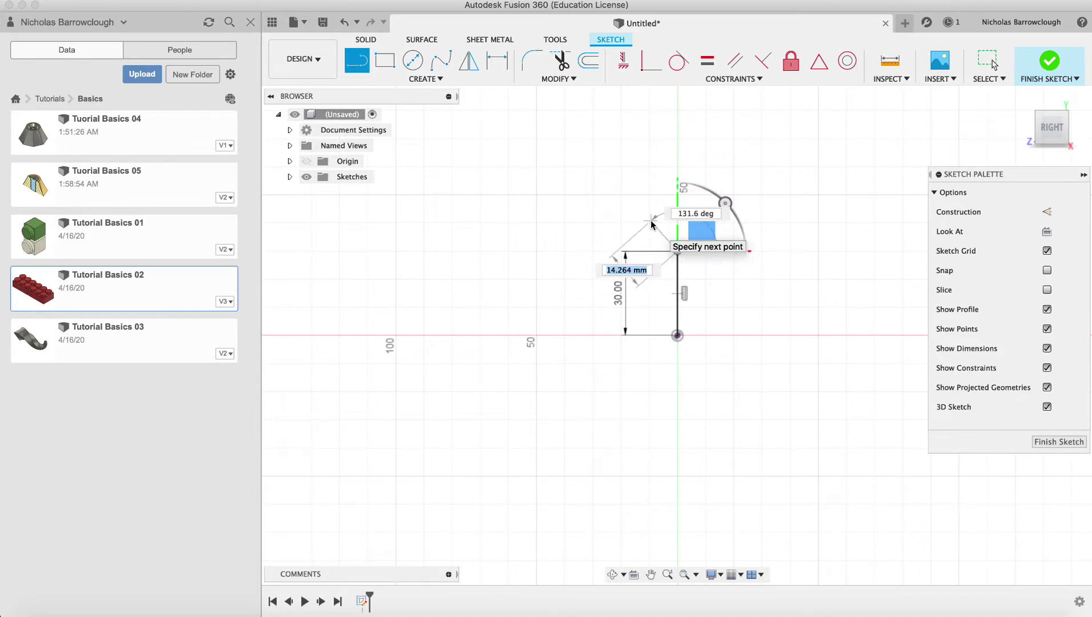
type("14")
key("Tab")
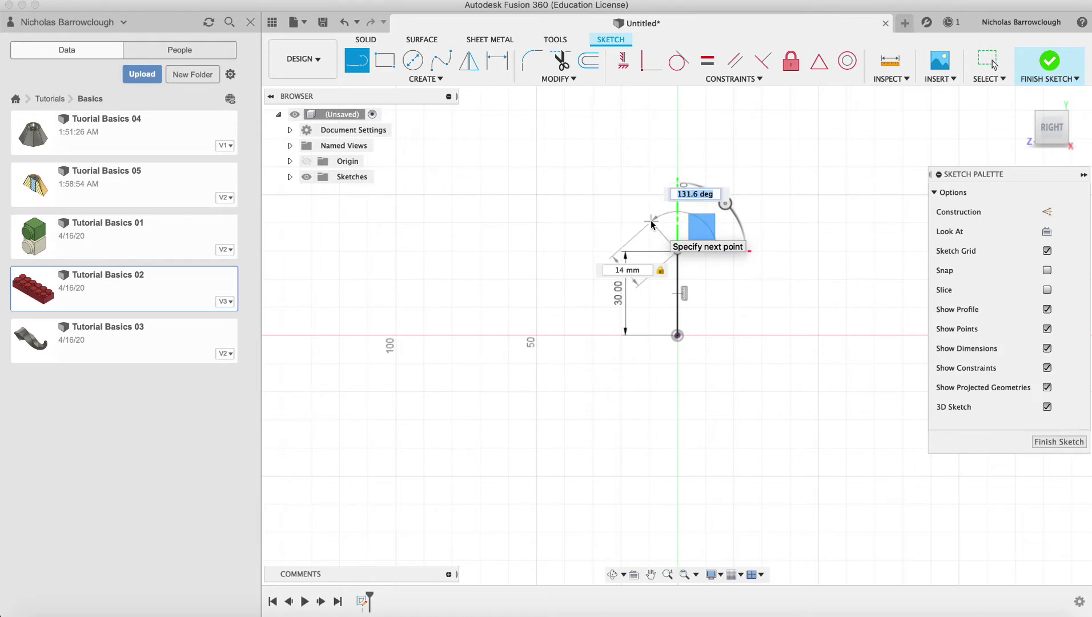
type("90")
key("Tab")
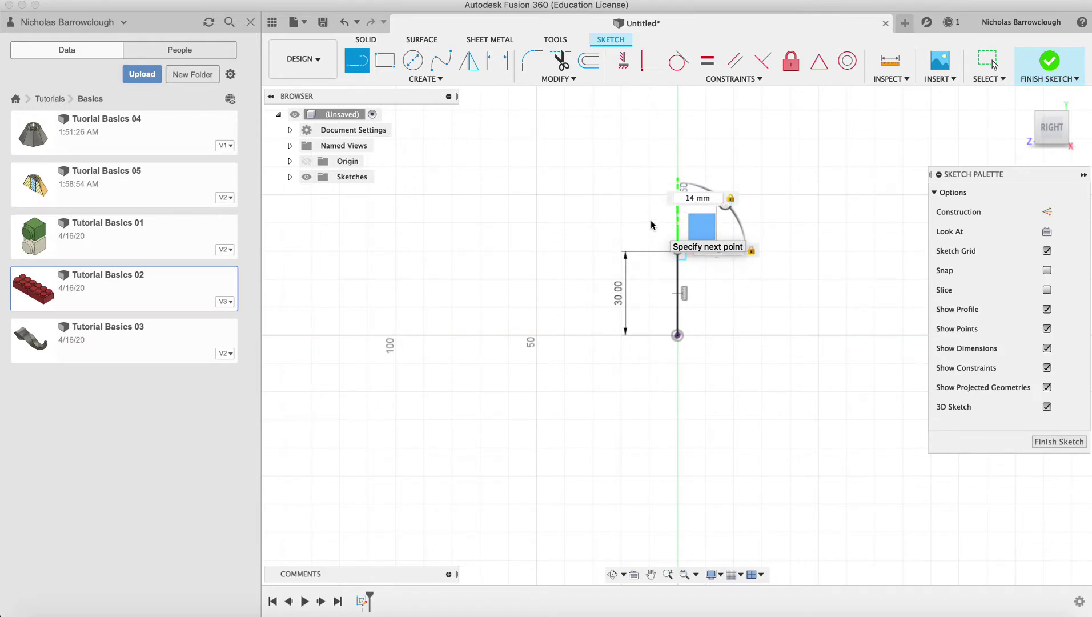
type("135")
key("Tab")
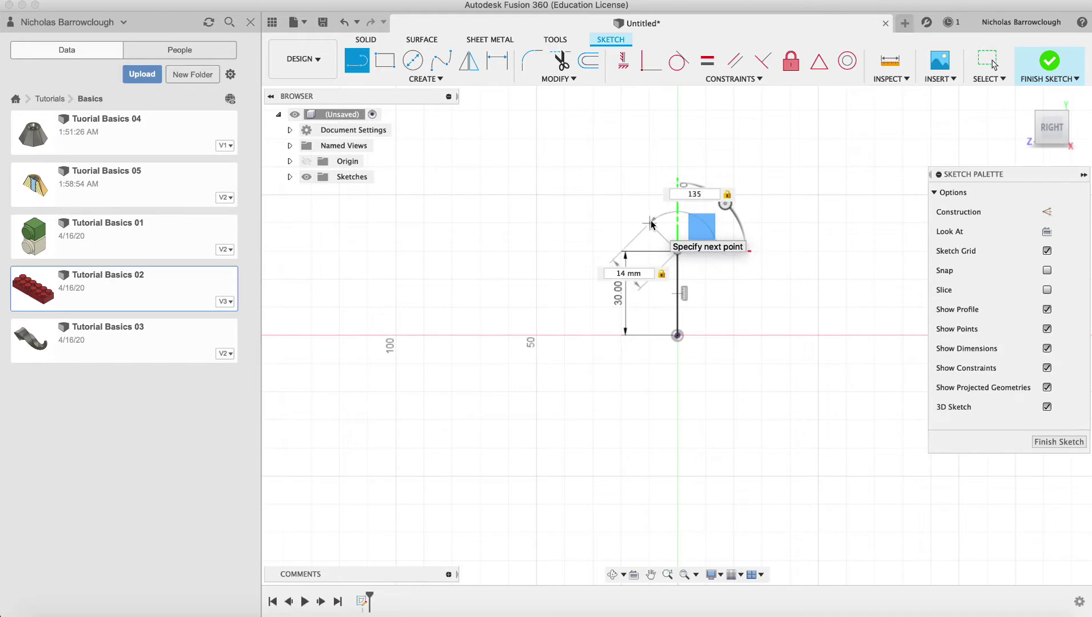
key("Return")
Continue the chain with a 20 mm diagonal line and a 10 mm vertical line.
key("l")
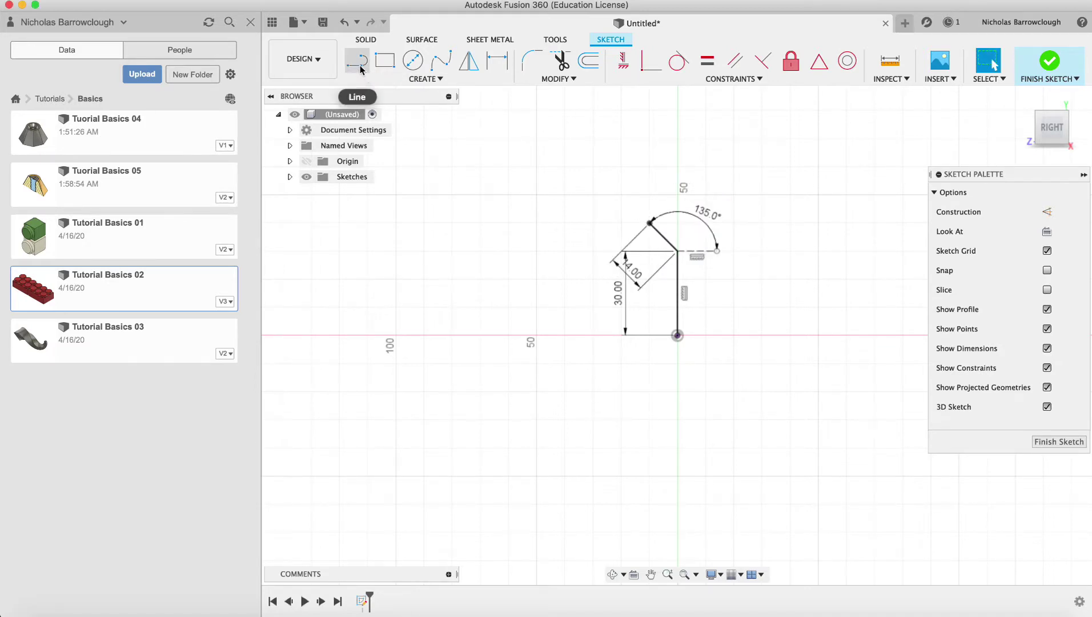
left_click(651, 224)
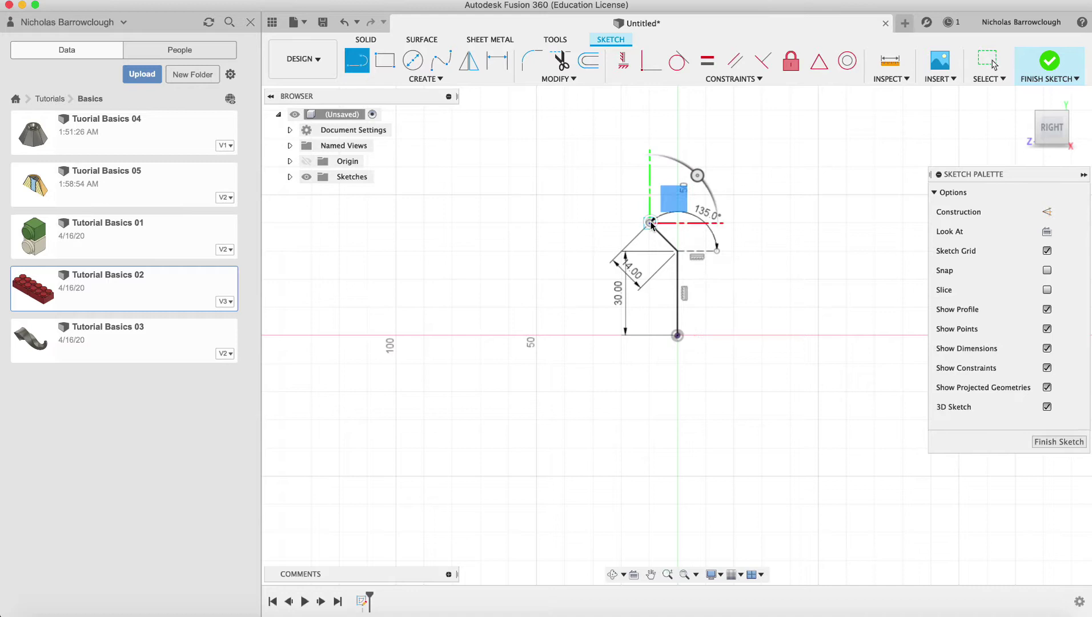
type("20")
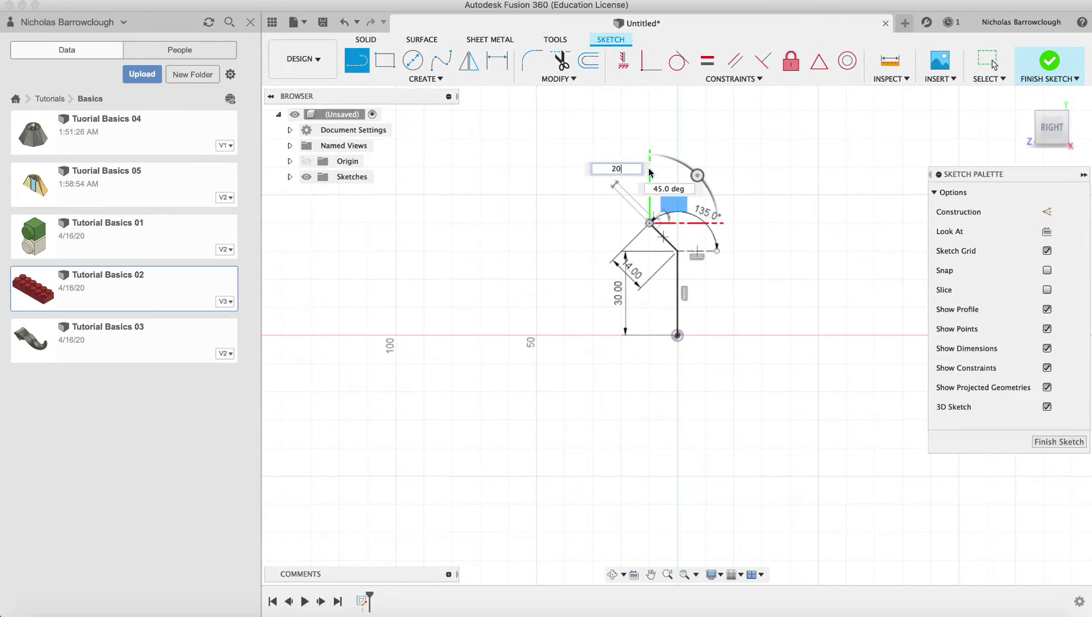
key("Return")
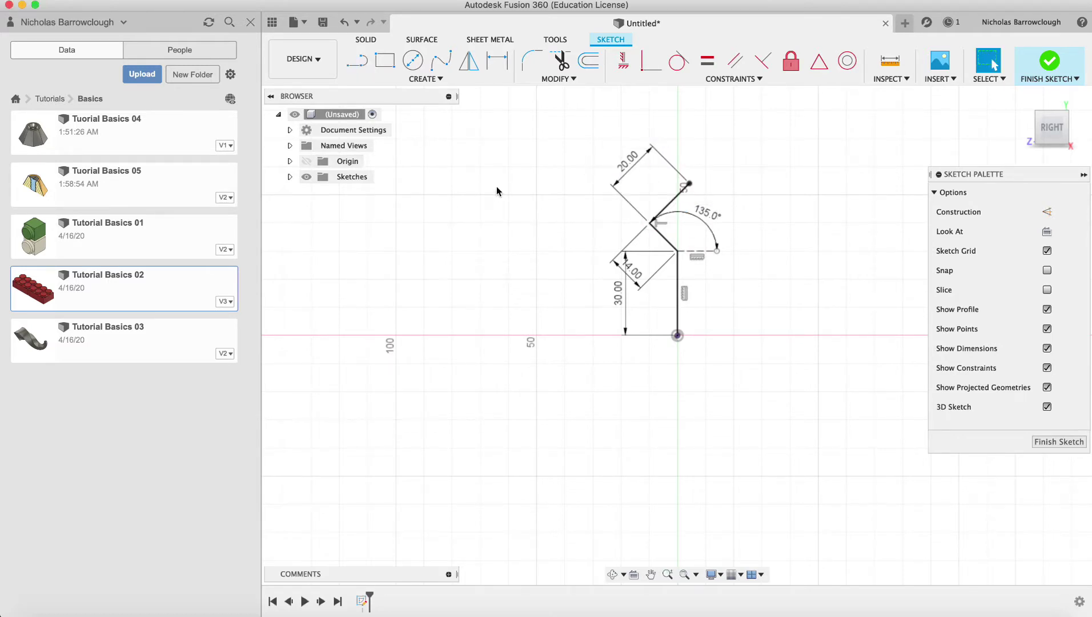
left_click(357, 60)
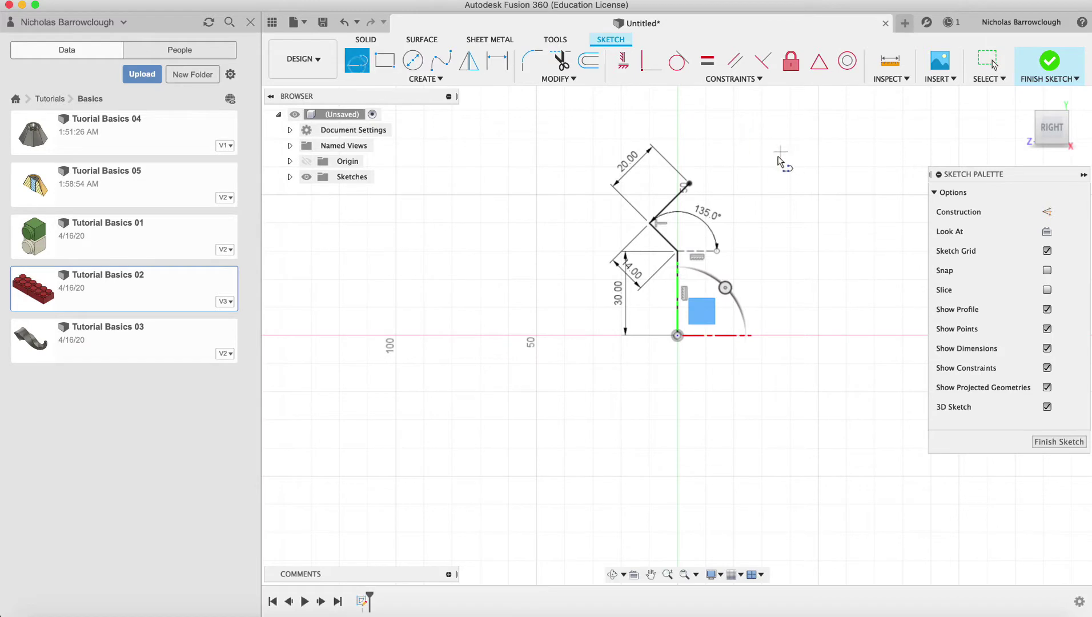
left_click(690, 184)
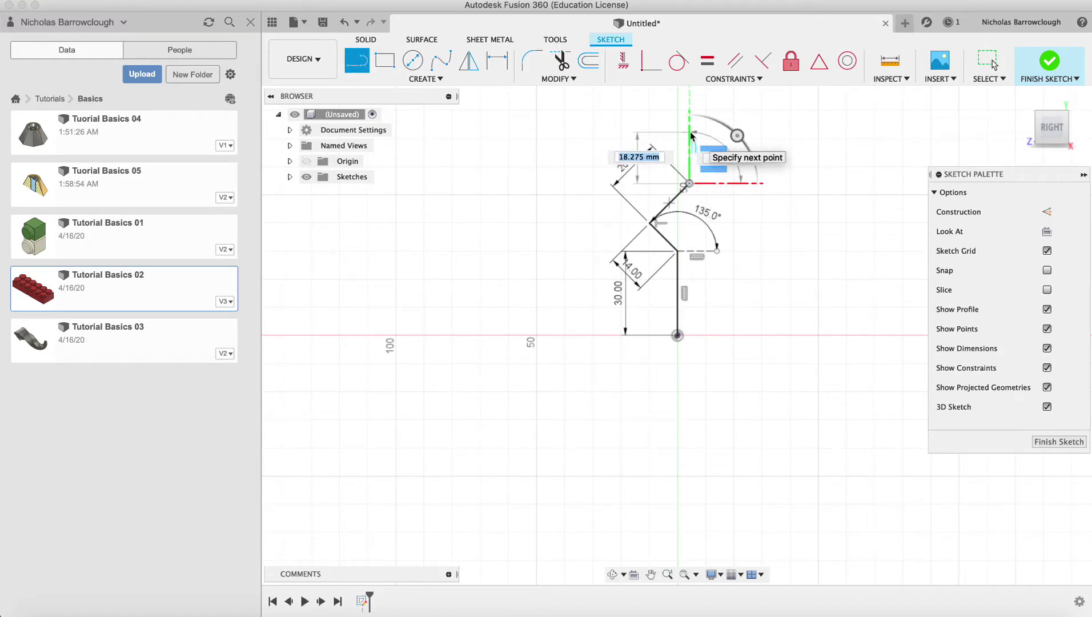
type("10")
key("Return")
key("Escape")
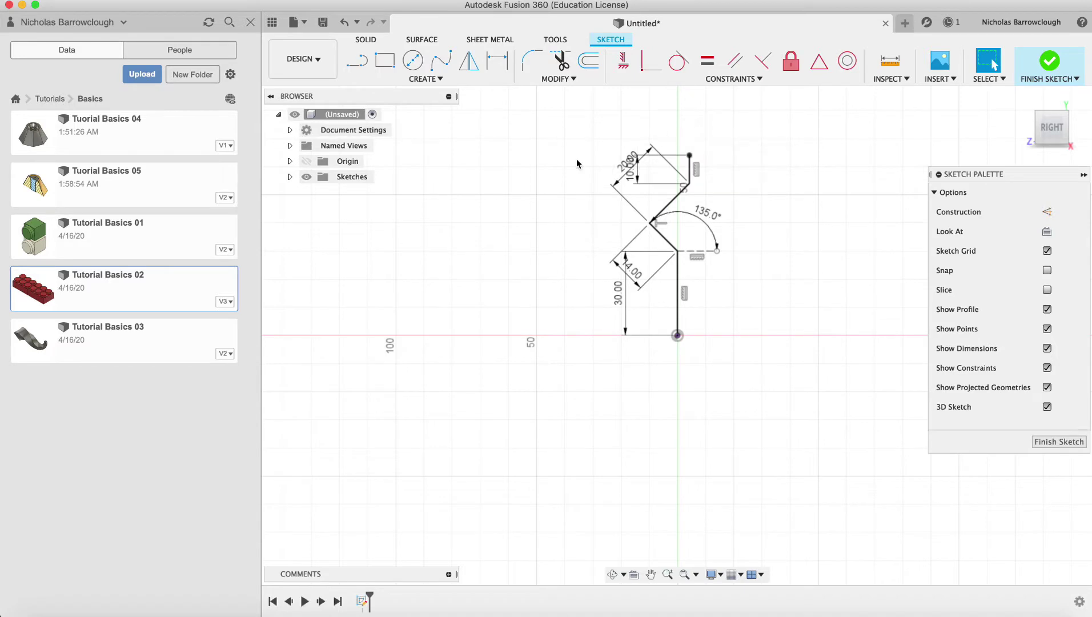
Delete the 10, 20, 30 and 14 mm dimensions and the 135° angle dimension.
left_click(636, 178)
key("Delete")
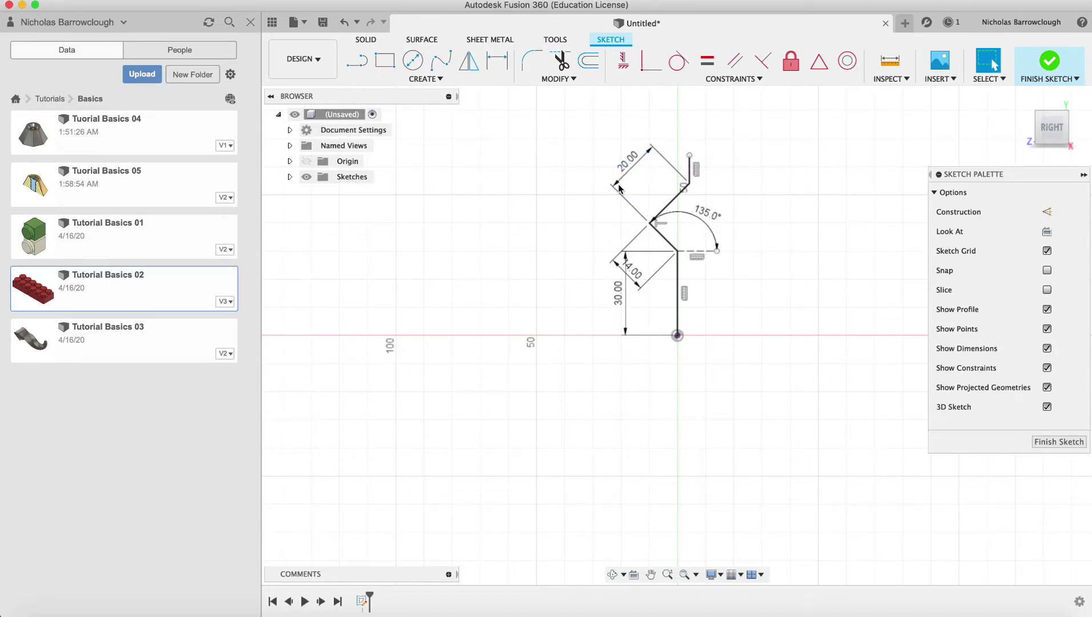
left_click(620, 187)
key("Delete")
left_click(623, 254)
key("Delete")
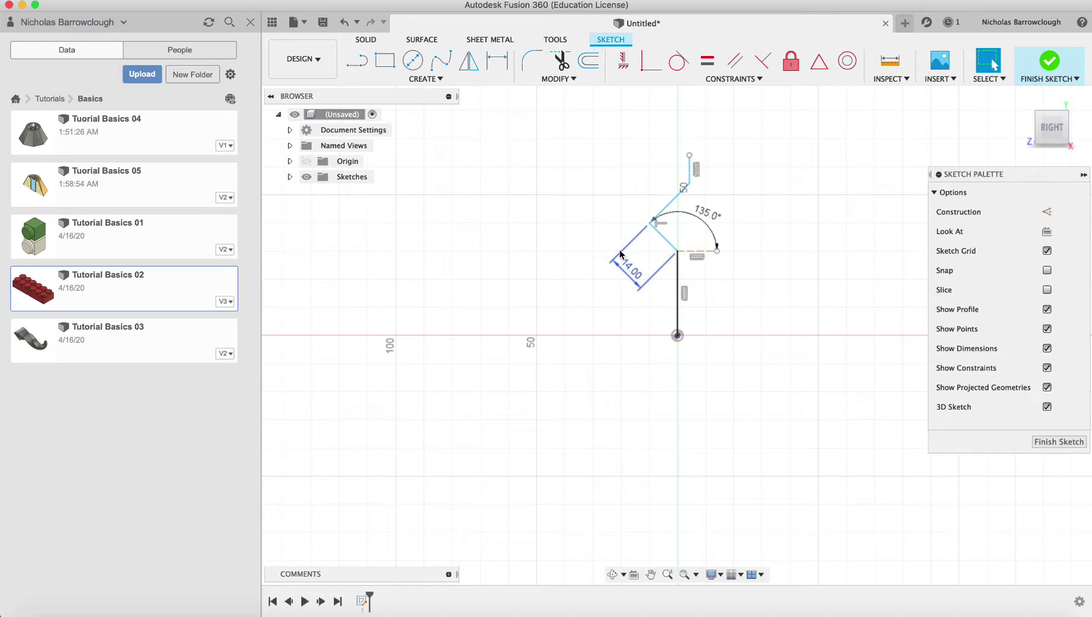
key("Delete")
left_click(707, 225)
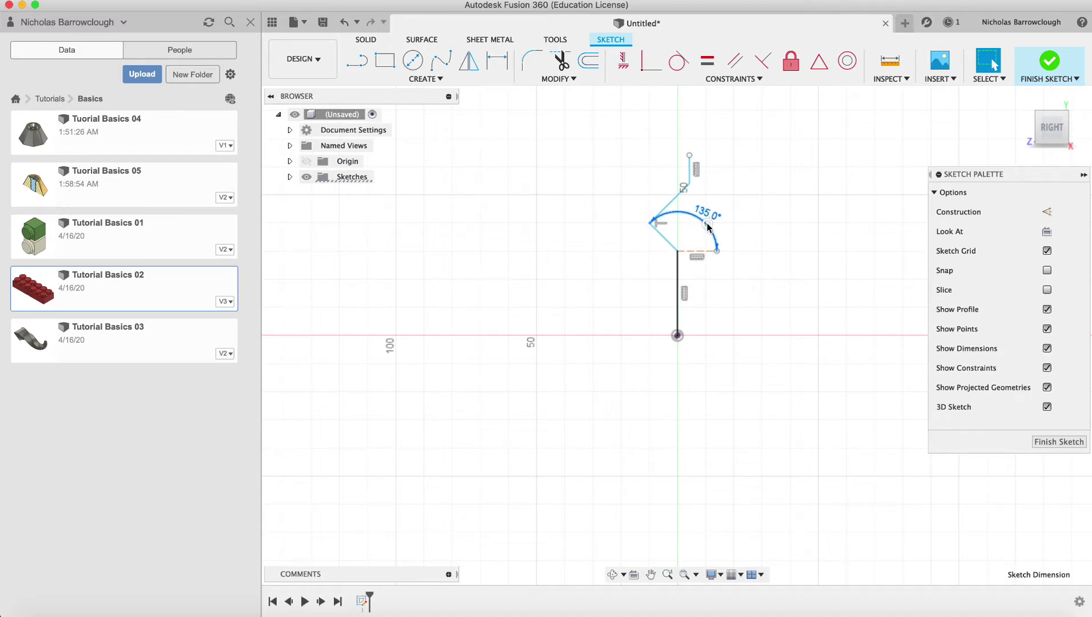
key("Delete")
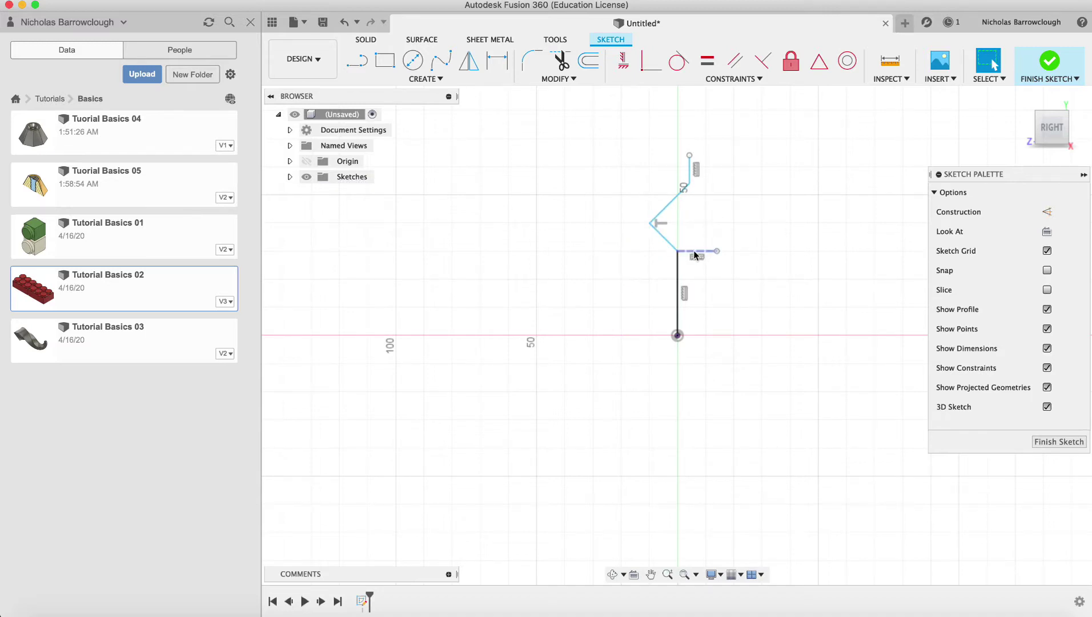
Draw a 50 mm horizontal line from the sketch's top endpoint.
left_click(357, 60)
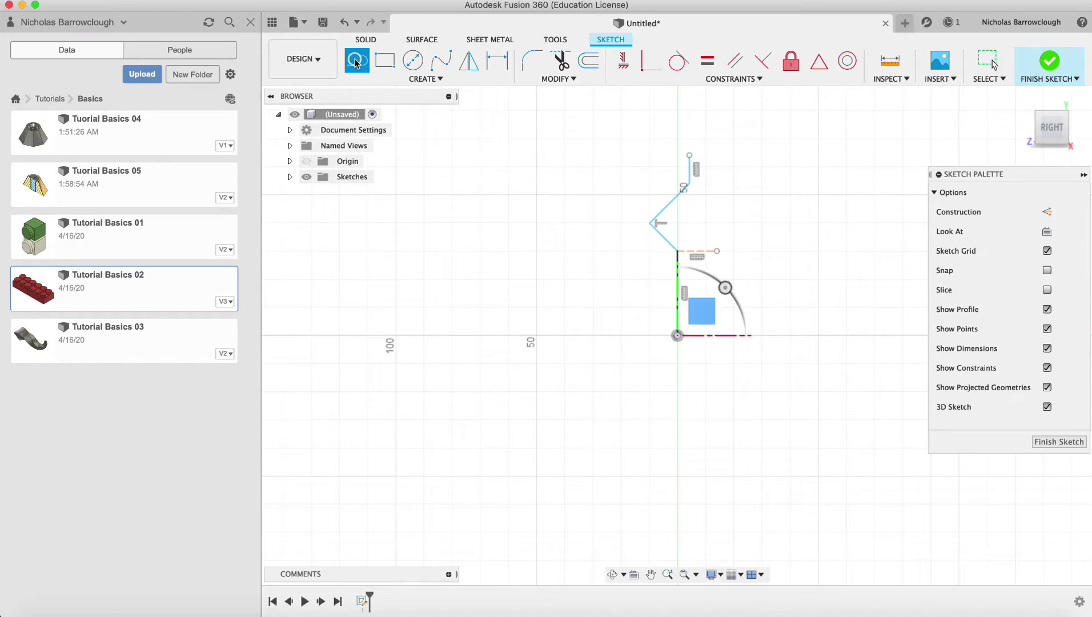
left_click(689, 155)
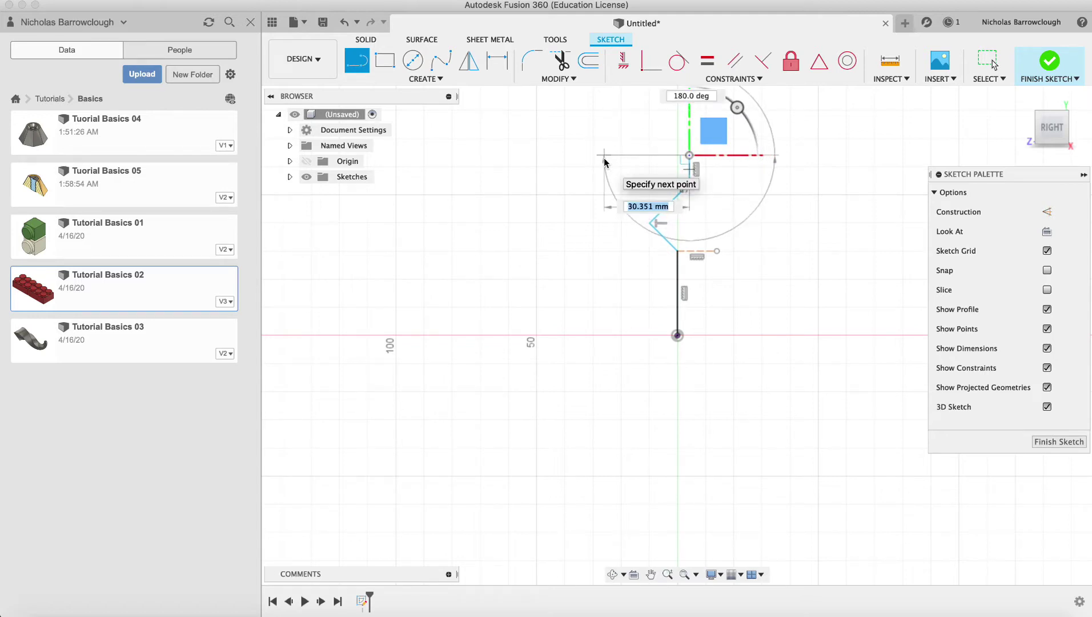
type("50")
key("Return")
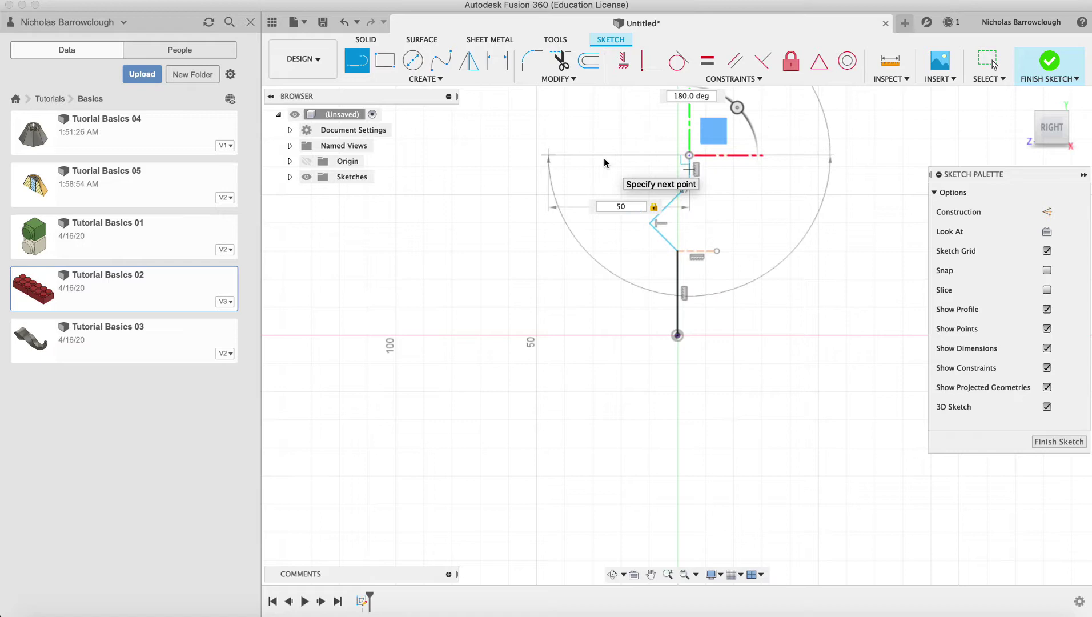
key("Escape")
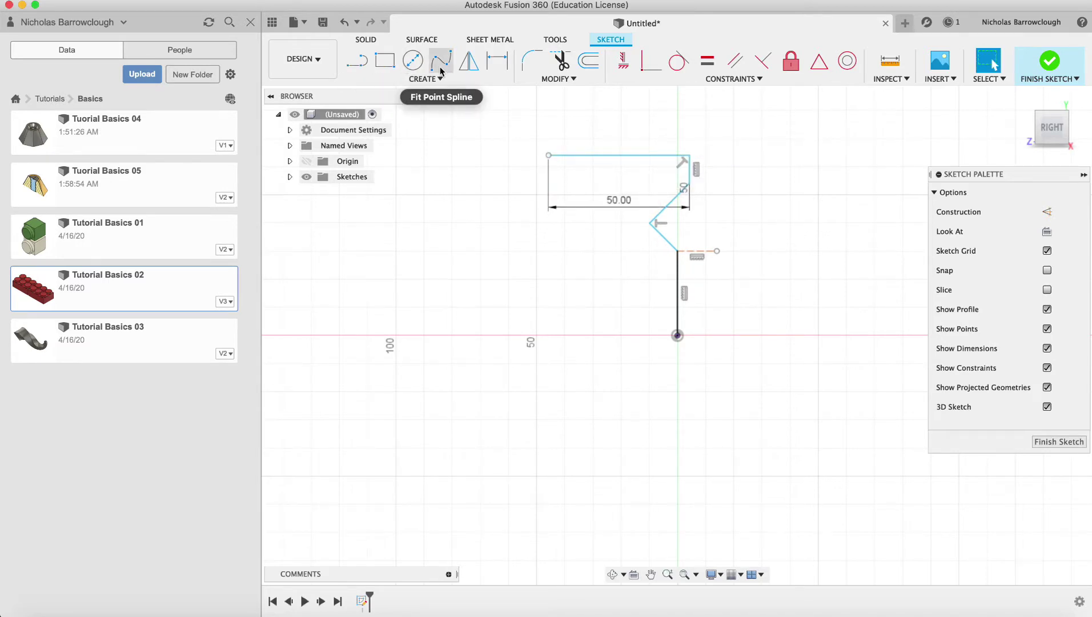
Draw a concave three-point arc down from the profile's top-left corner.
left_click(426, 79)
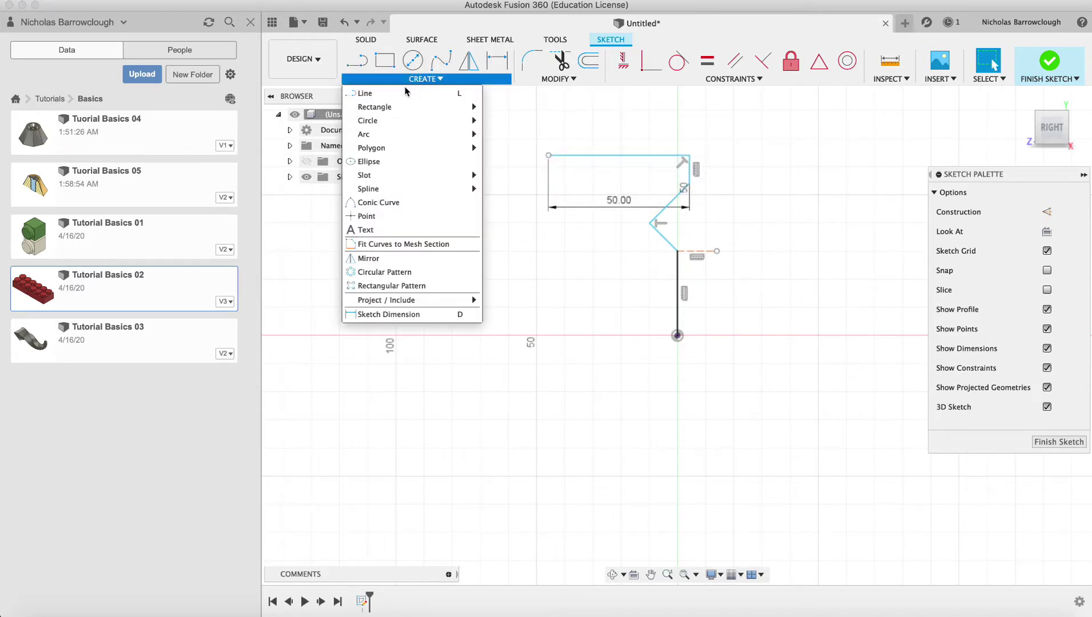
mouse_move(377, 137)
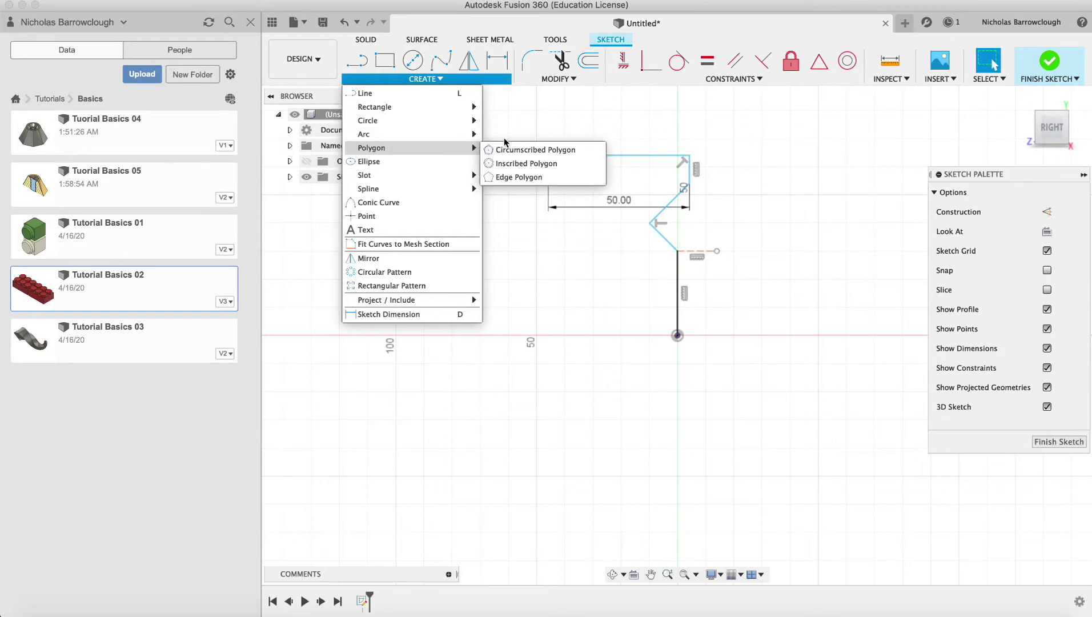
left_click(505, 138)
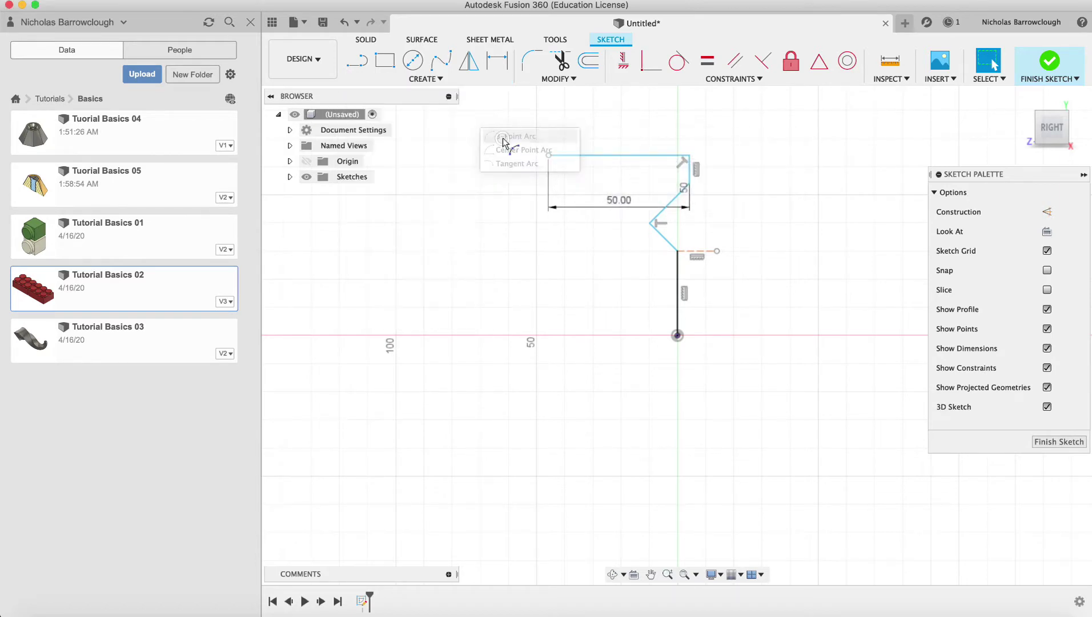
left_click(549, 155)
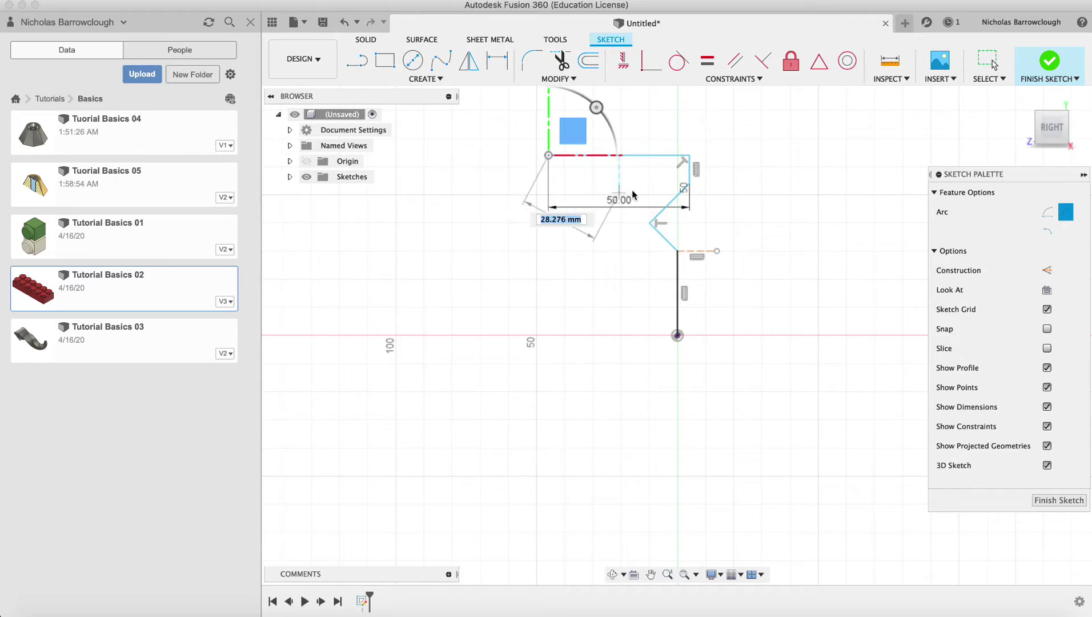
left_click(619, 224)
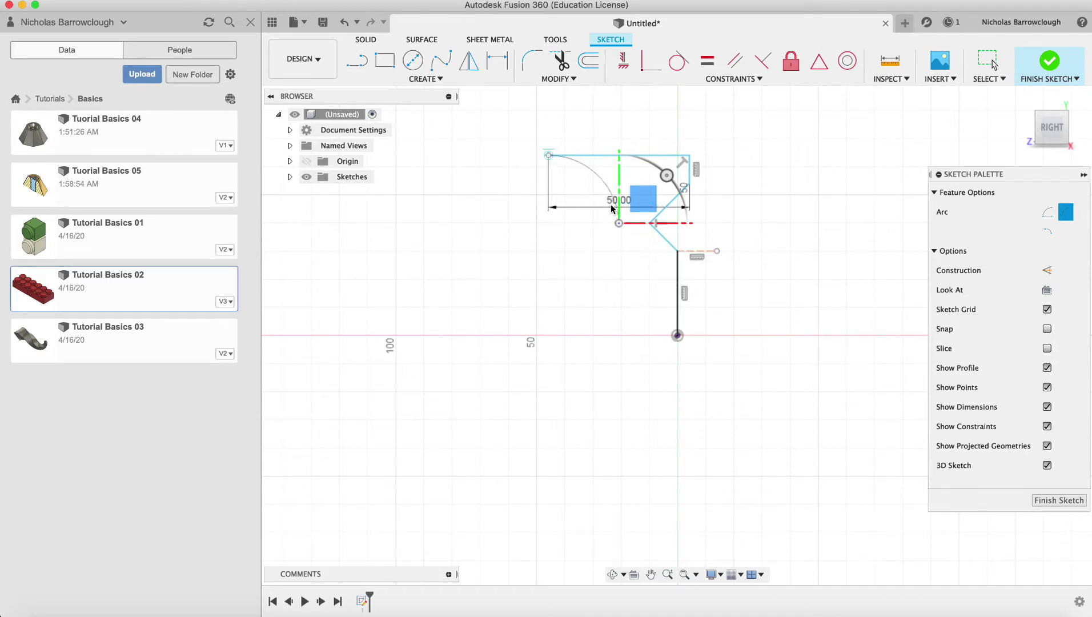
left_click(612, 205)
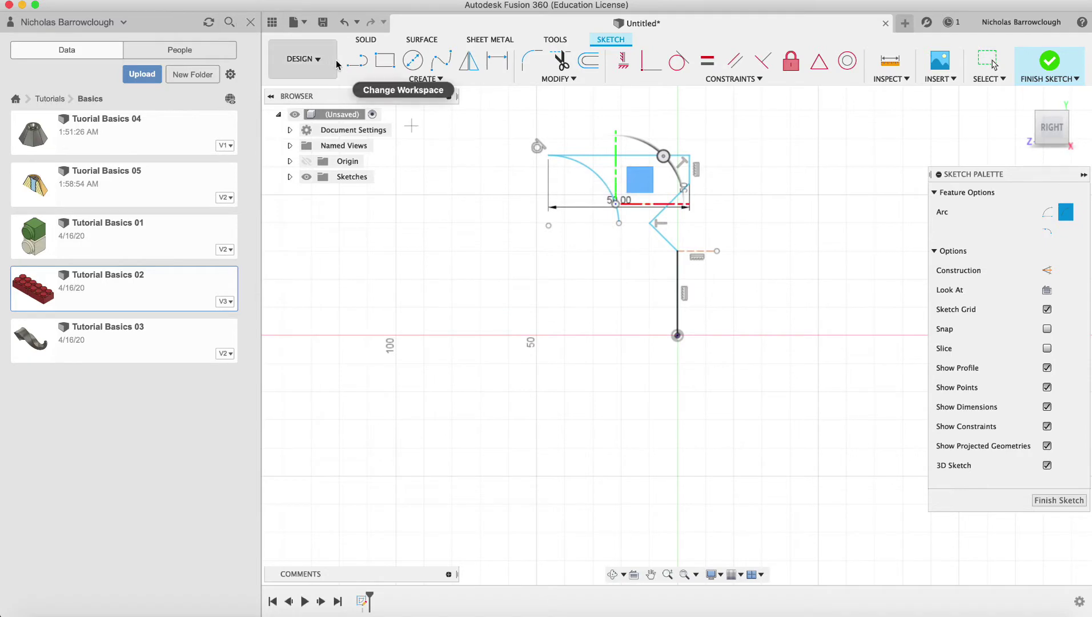
Close the profile with lines to the bottom-left and the origin, then delete the 50.00 dimension.
left_click(360, 70)
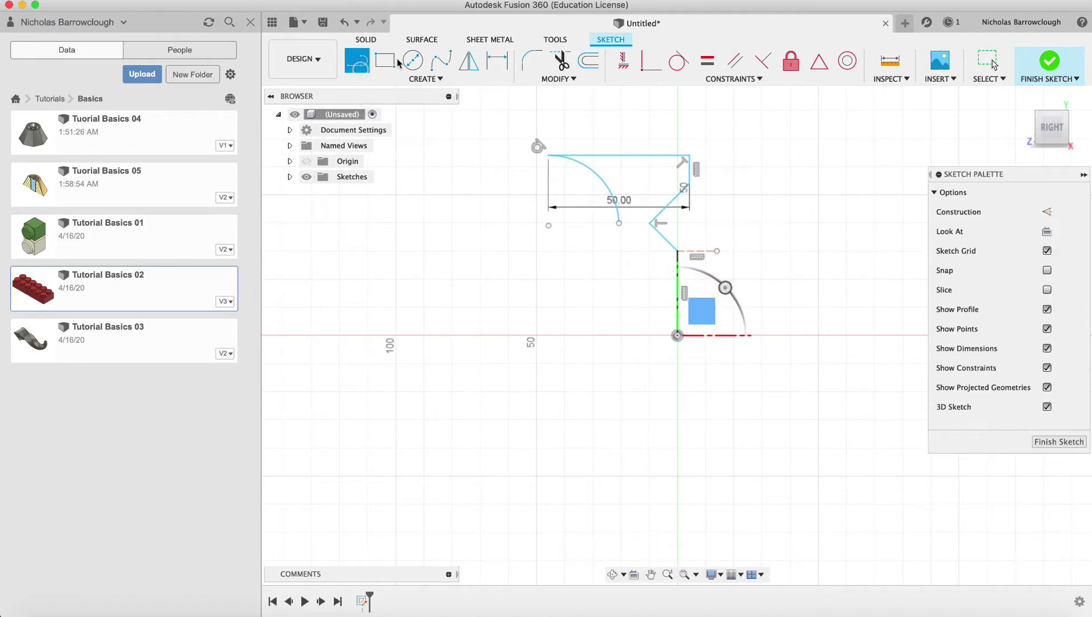
left_click(619, 224)
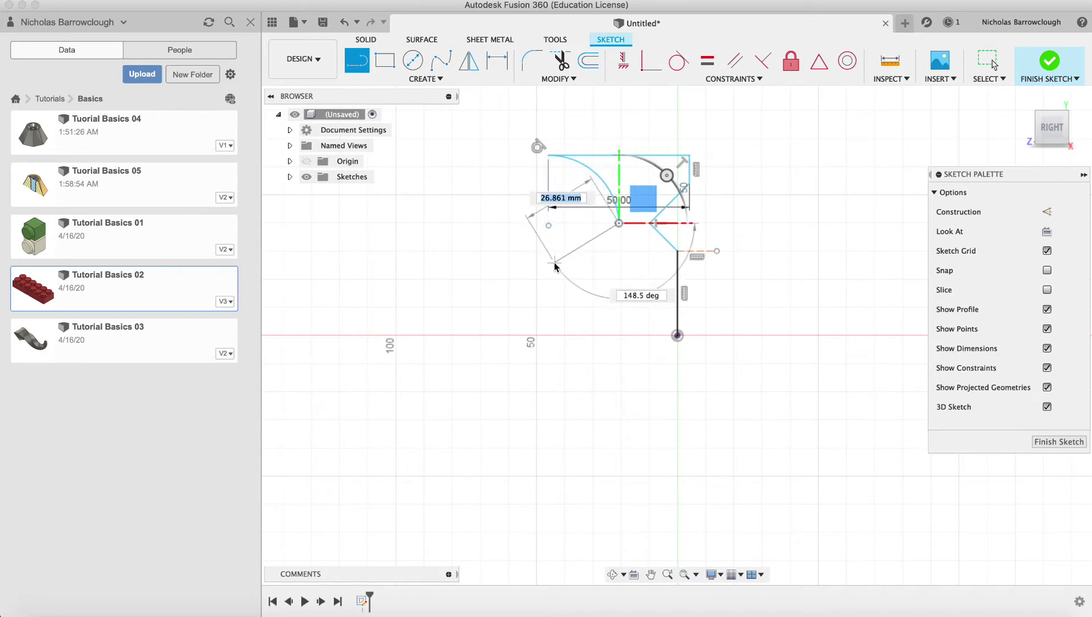
left_click(552, 336)
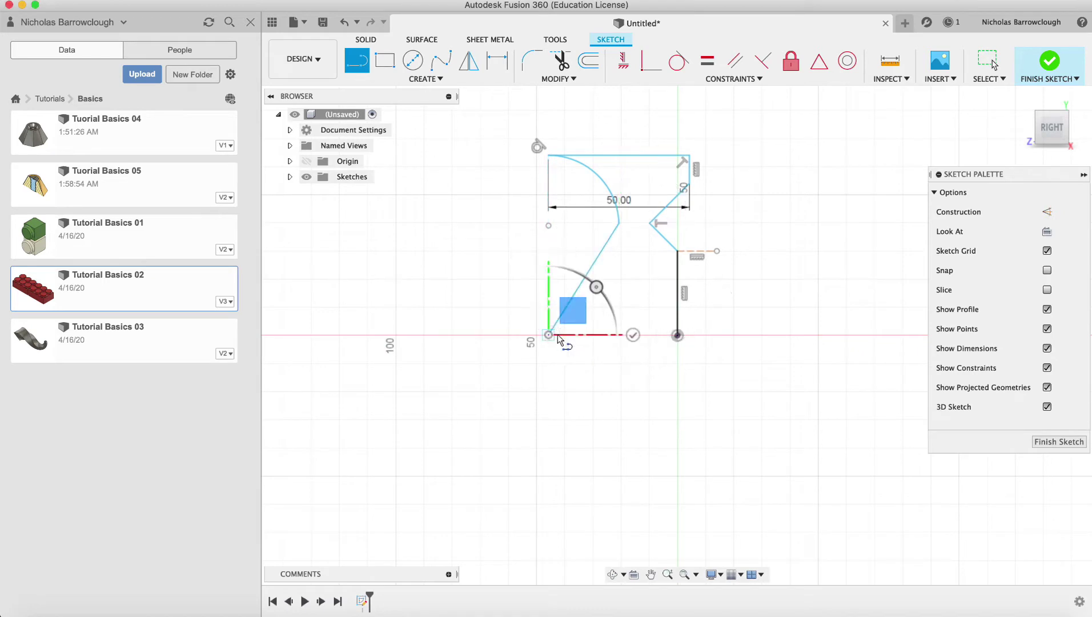
left_click(676, 335)
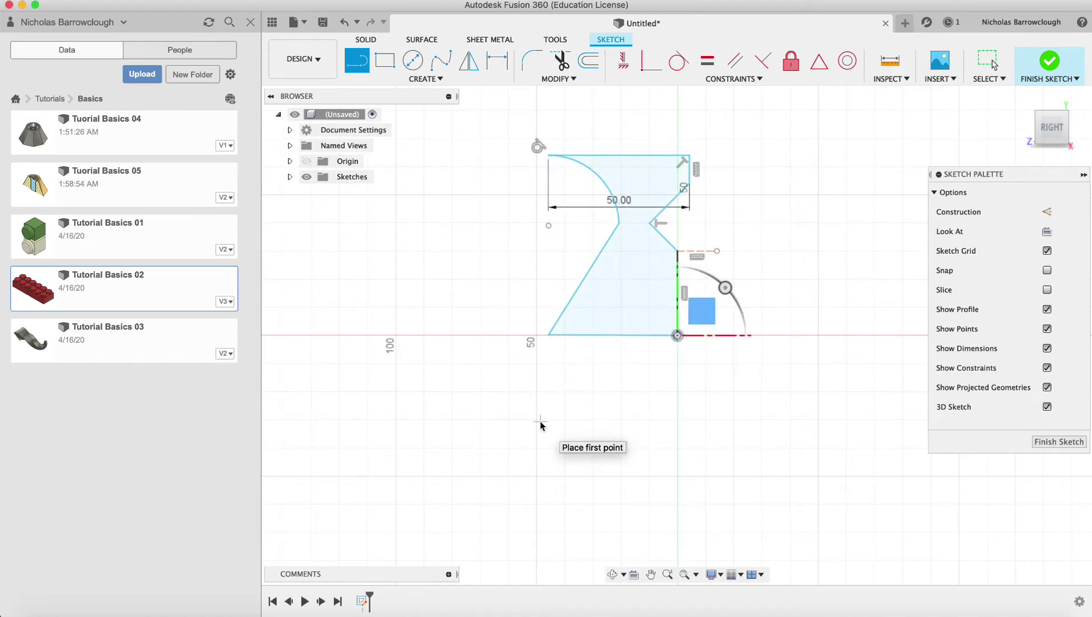
key("Escape")
left_click(570, 208)
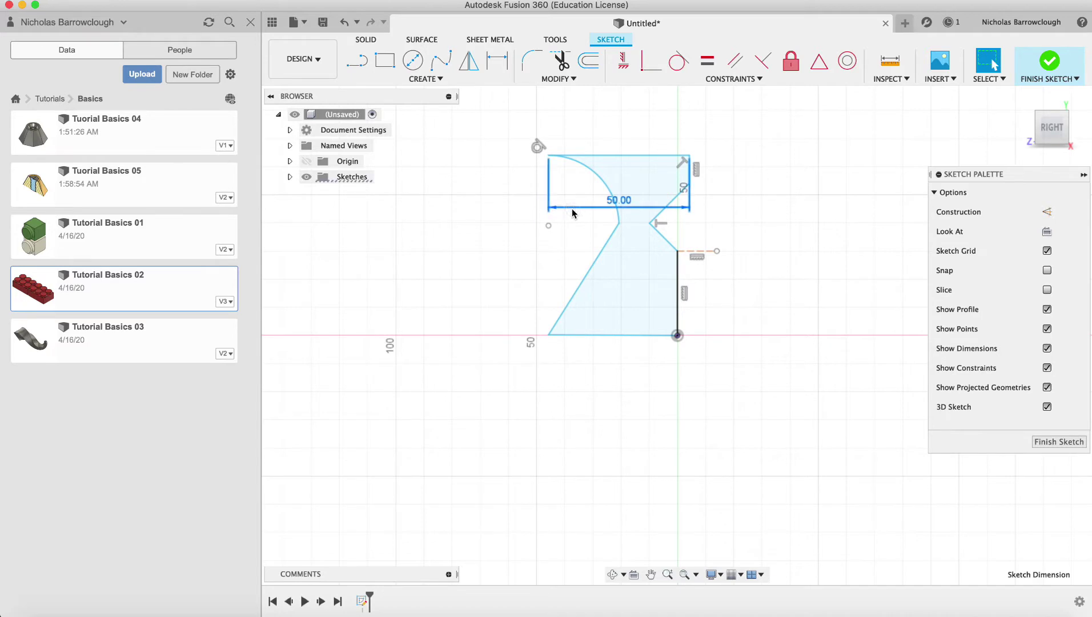
key("Delete")
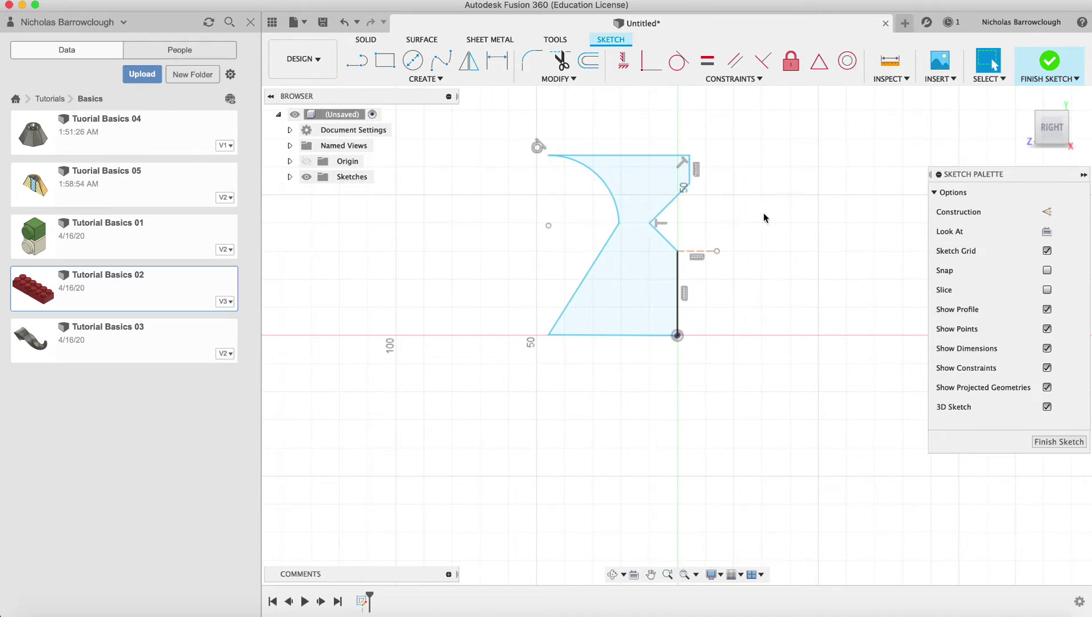
left_click(813, 330)
Finish the sketch, try moving Sketch1's curves along X, then cancel the move.
double_click(628, 332)
left_click(1061, 441)
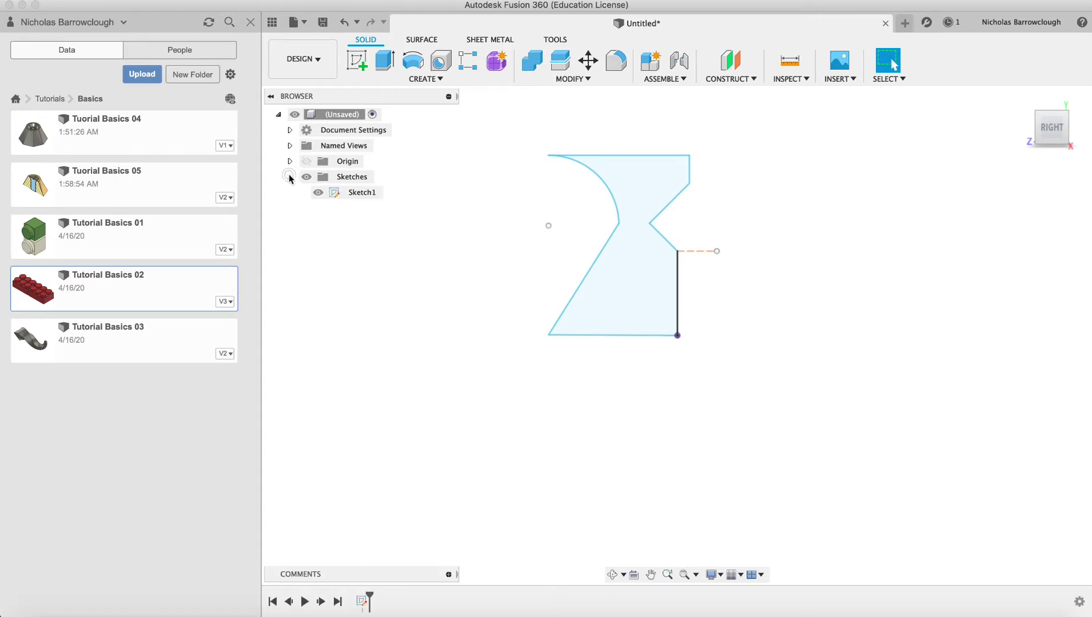
left_click(354, 193)
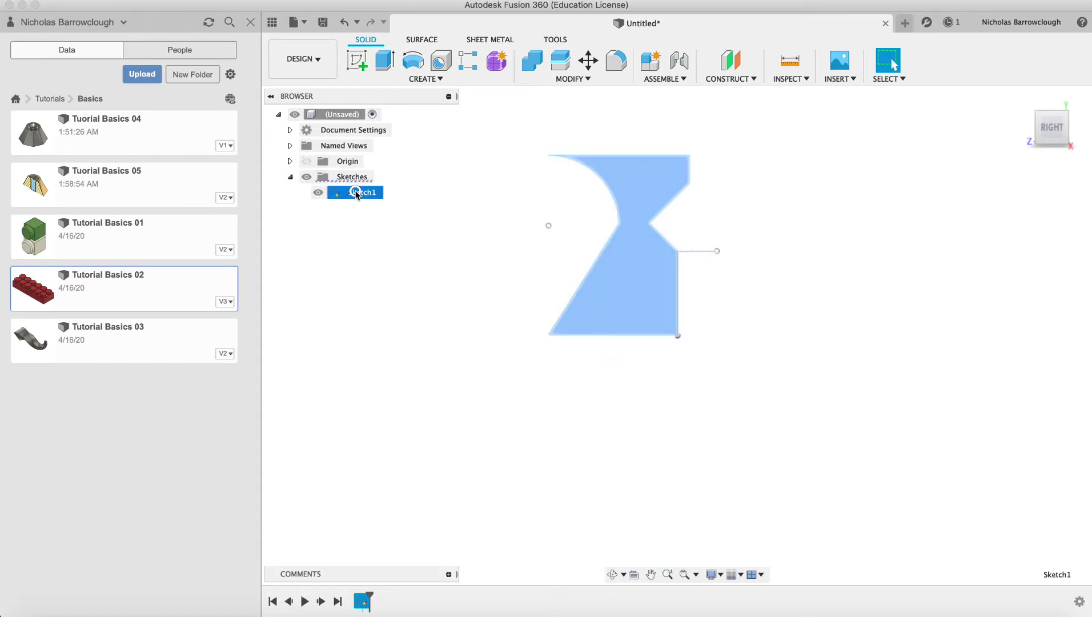
left_click(592, 69)
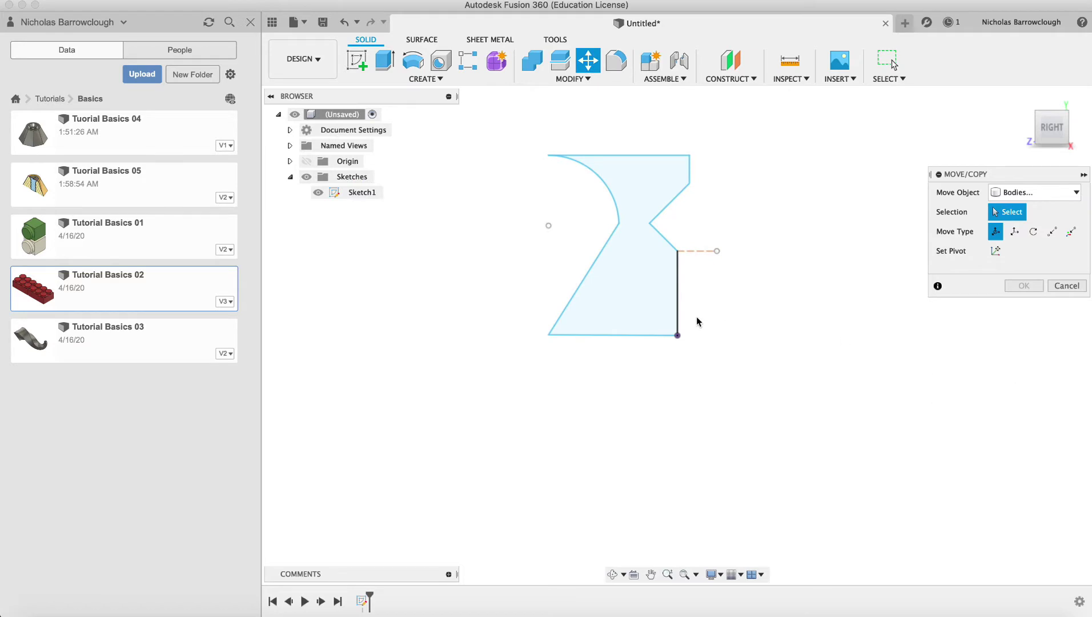
left_click(1035, 192)
left_click(1028, 253)
mouse_move(703, 361)
left_mouse_down()
mouse_move(595, 205)
mouse_move(527, 136)
left_mouse_up()
left_click_drag(719, 249, 648, 256)
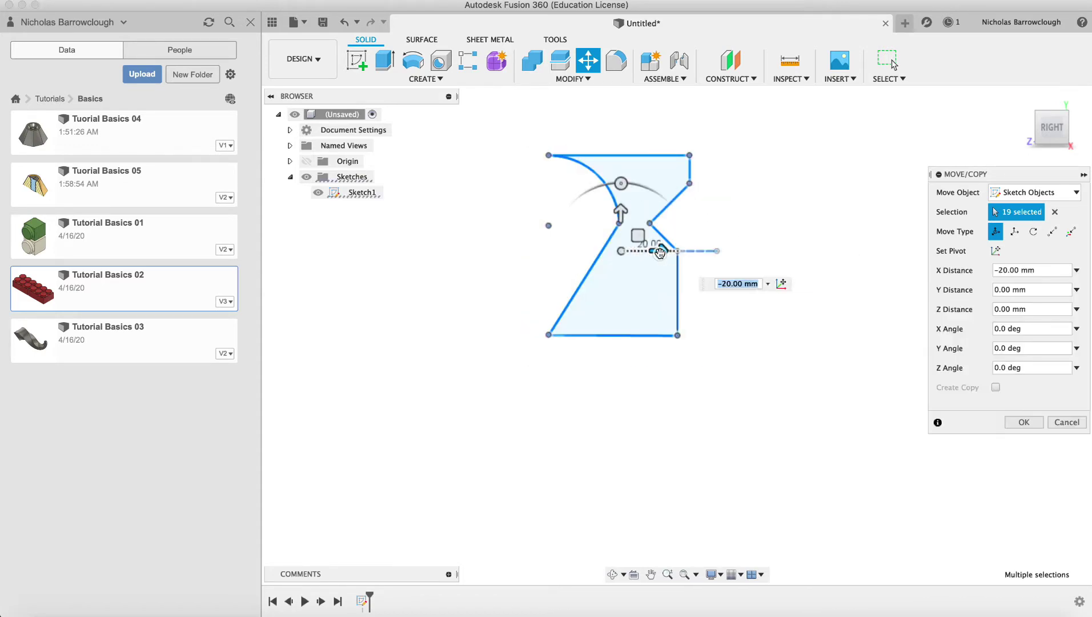
left_click(1063, 424)
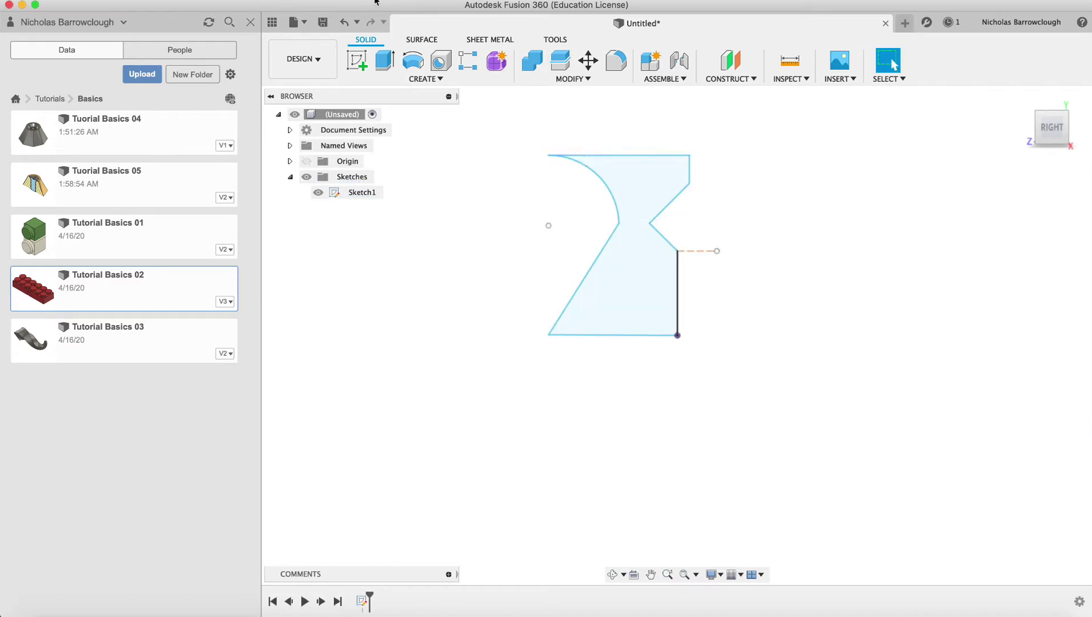
Reopen Sketch1 for editing and move all its curves 30 mm to the left.
left_click(362, 192)
right_click(364, 194)
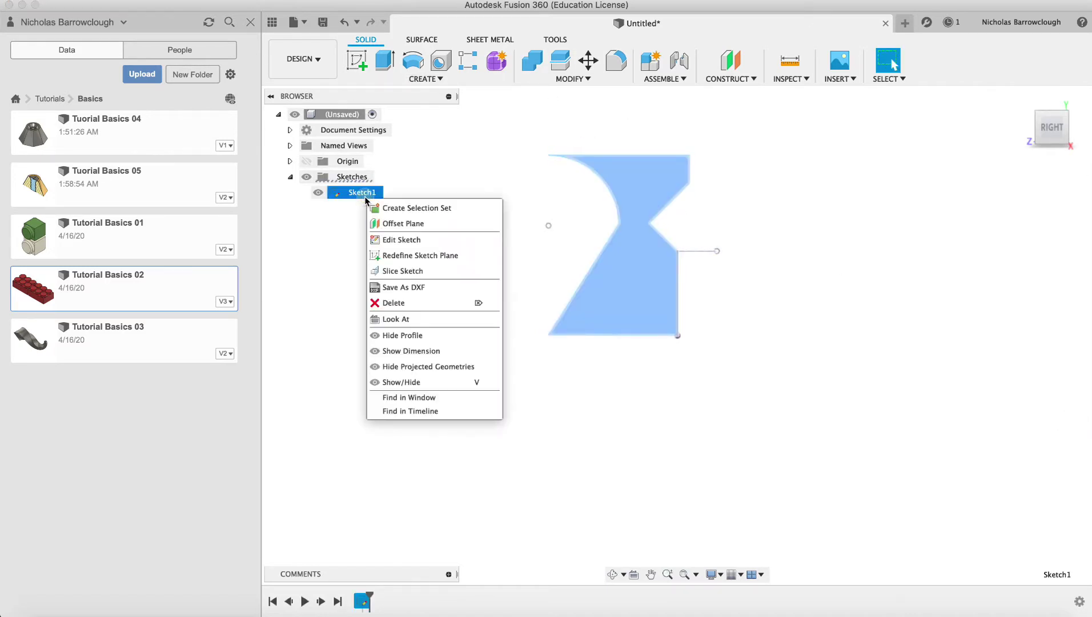
left_click(396, 243)
left_click_drag(696, 354, 529, 121)
left_click(436, 80)
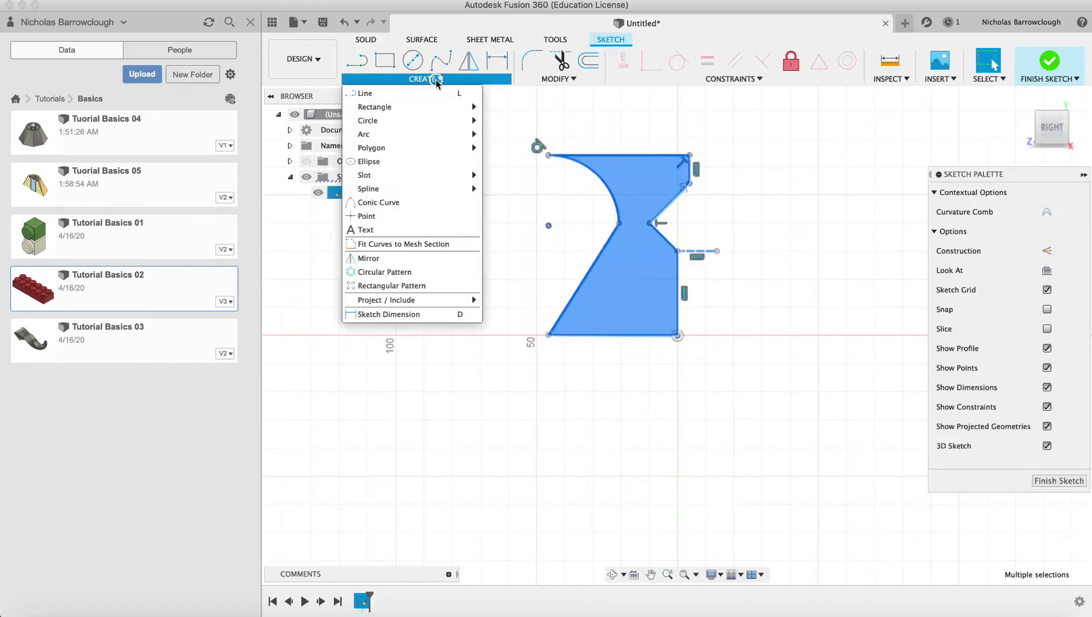
left_click(437, 80)
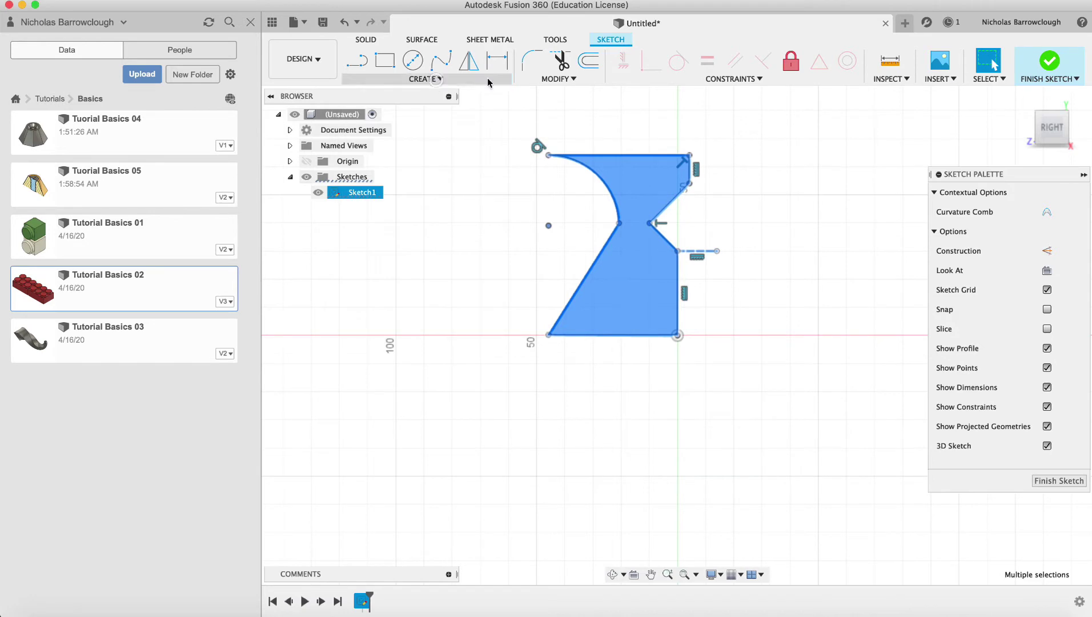
left_click(547, 79)
left_click(552, 175)
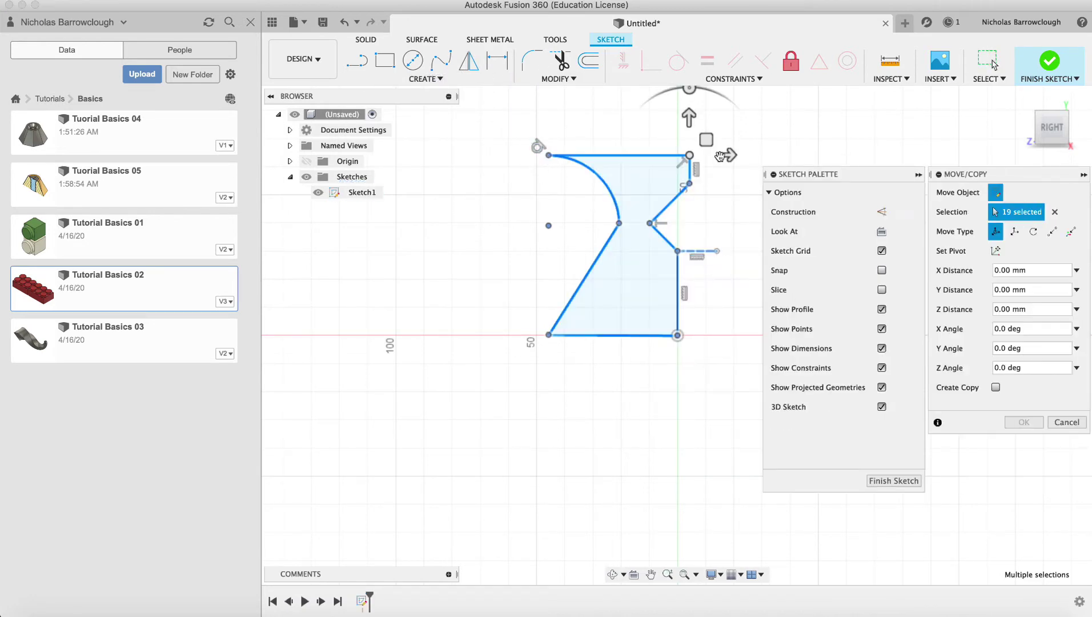
left_click_drag(732, 157, 651, 153)
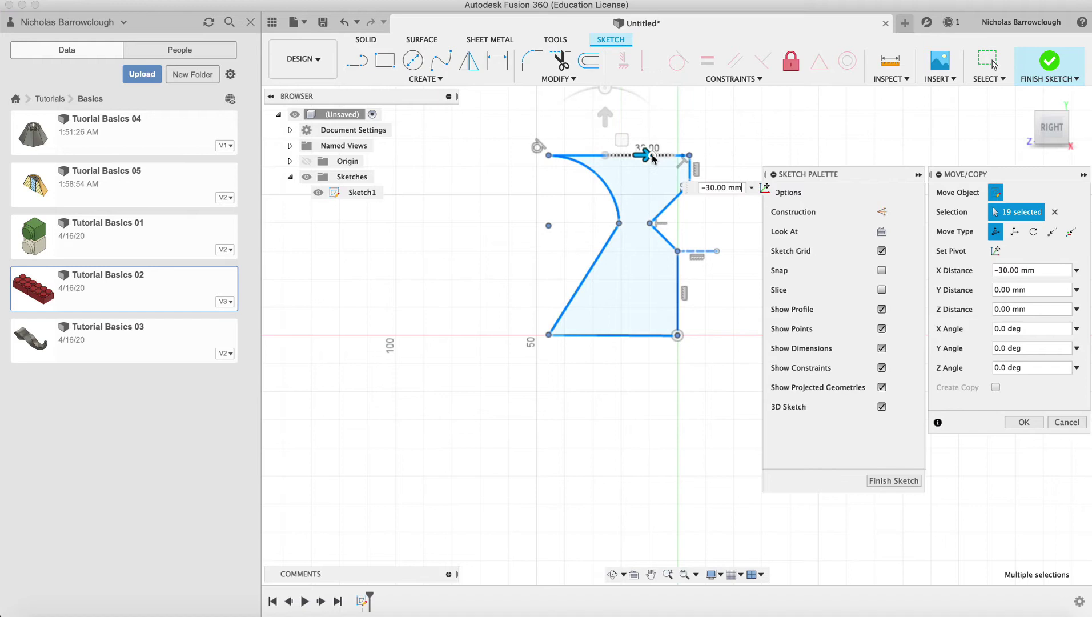
left_click(1022, 424)
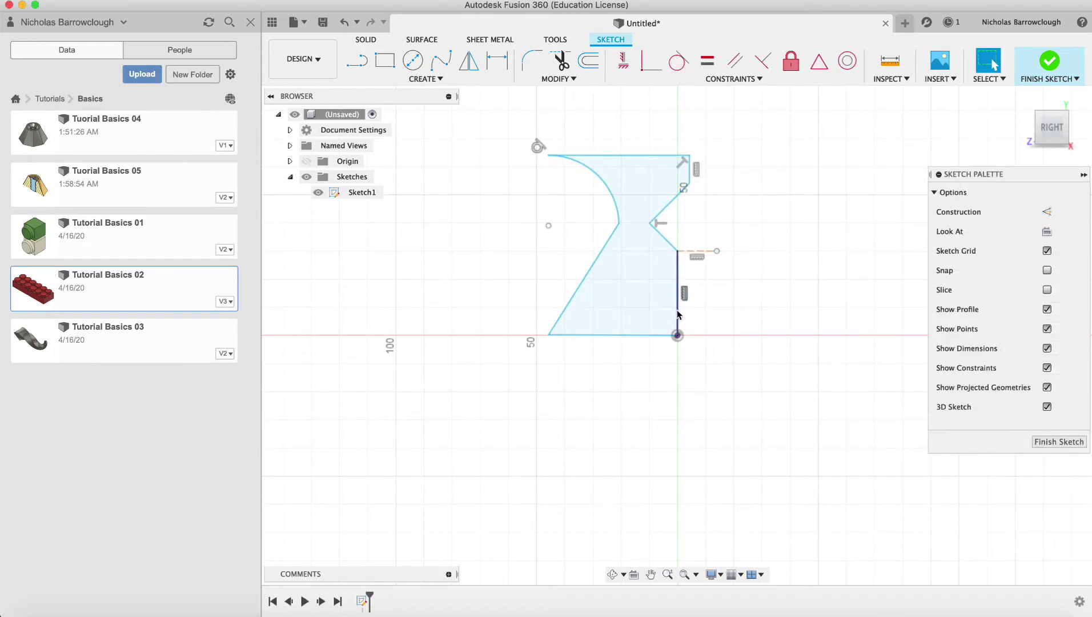
Remove the origin point's coincident constraint, shift the profile 20 mm left, and finish the sketch.
right_click(678, 337)
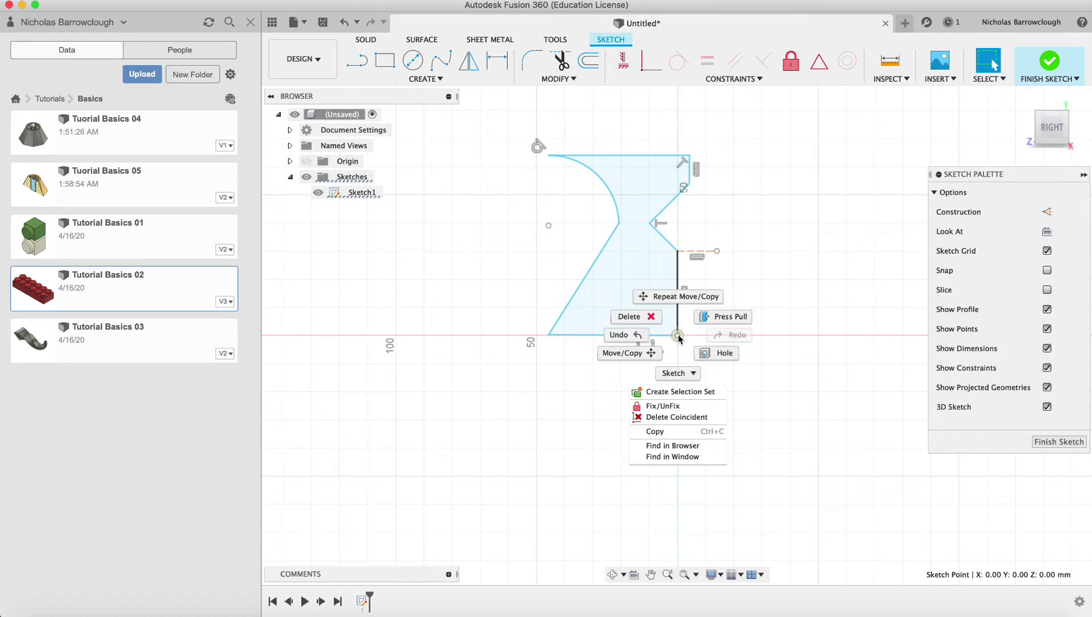
left_click(676, 417)
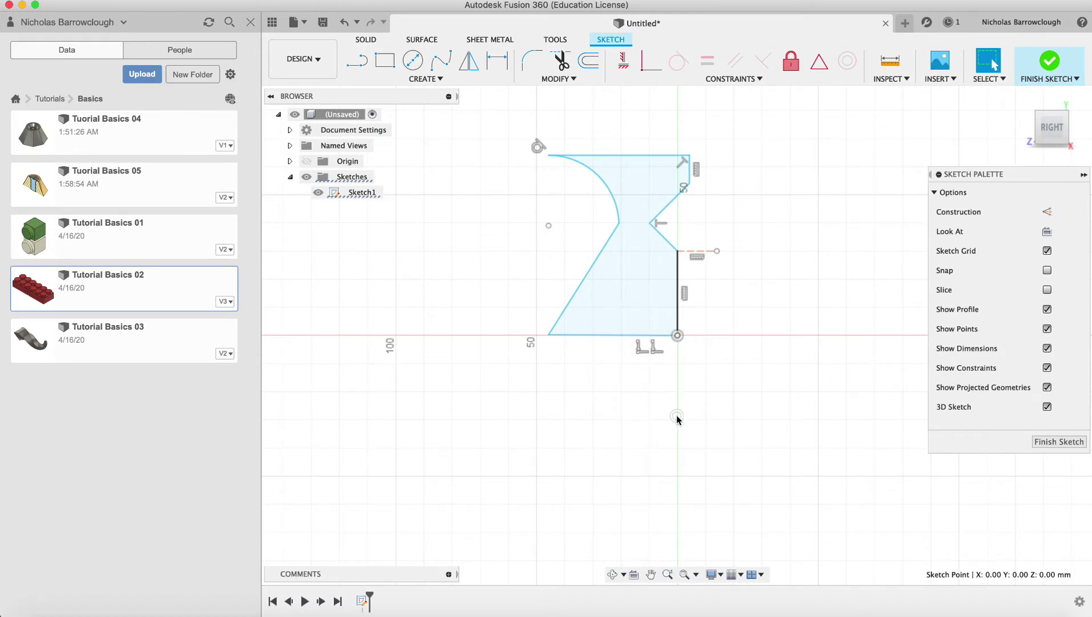
mouse_move(737, 139)
left_mouse_down()
mouse_move(520, 317)
mouse_move(507, 370)
left_mouse_up()
left_click(547, 80)
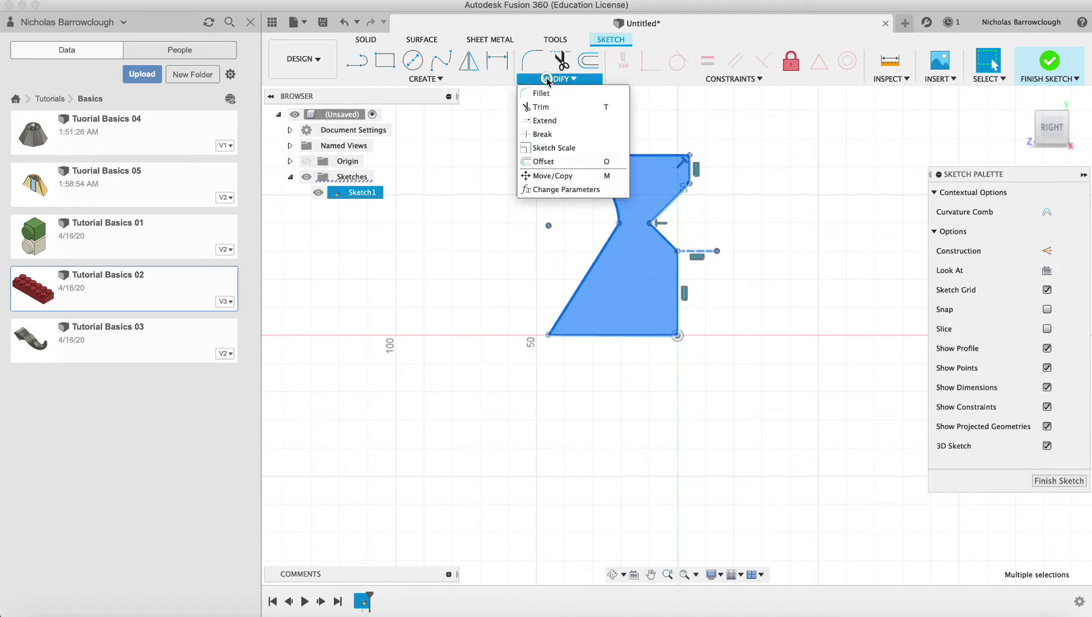
left_click(549, 176)
left_click_drag(588, 228, 543, 230)
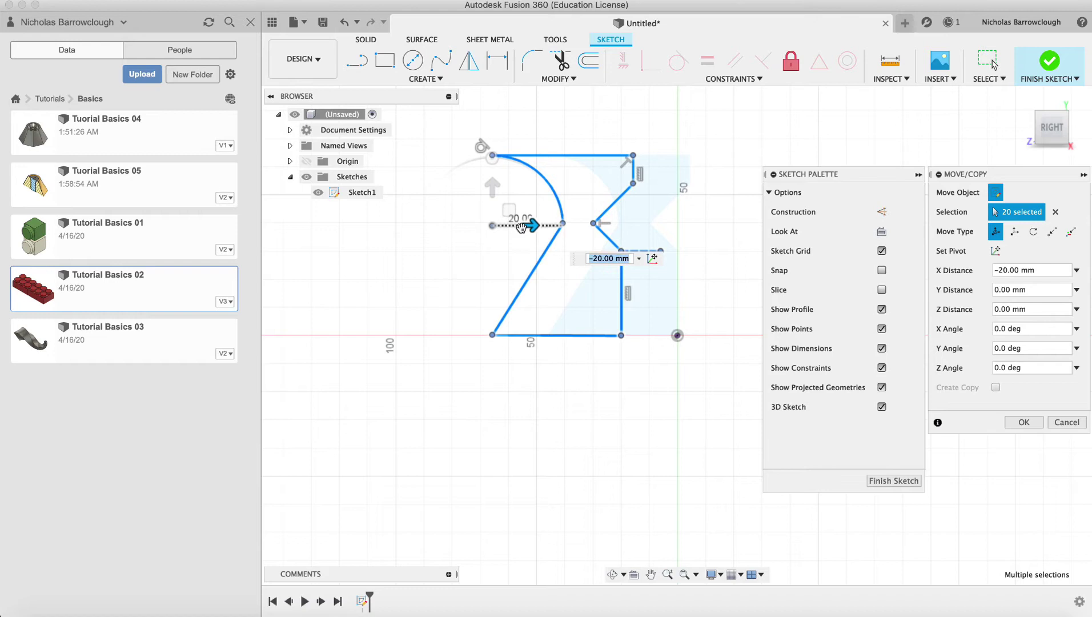
left_click(894, 481)
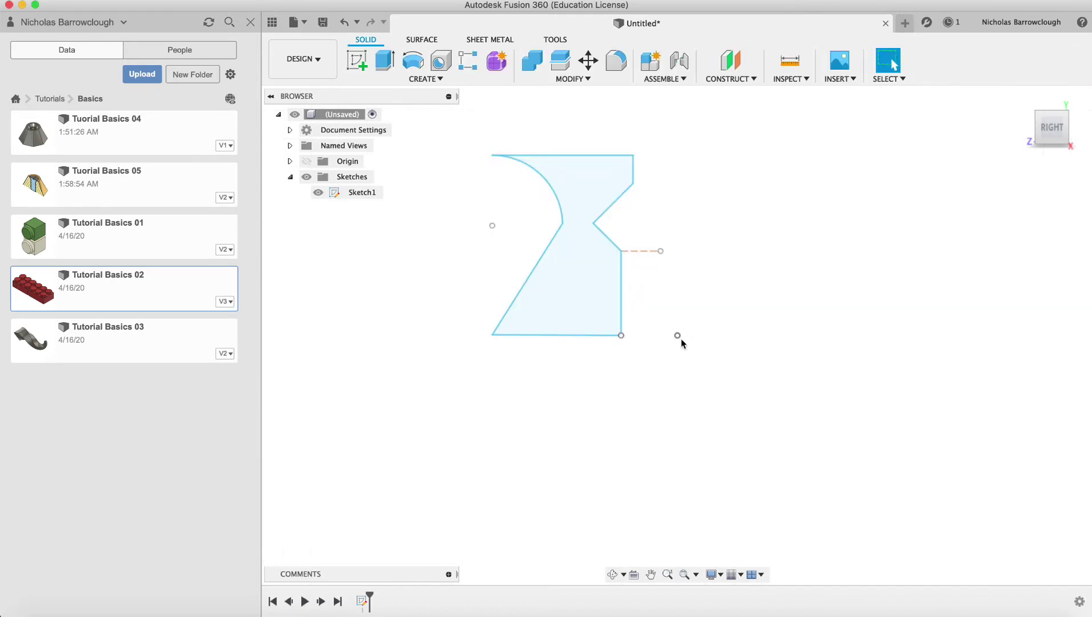
Create Sketch2 on the origin plane holding a vertical line drawn upward from the origin.
left_click(357, 60)
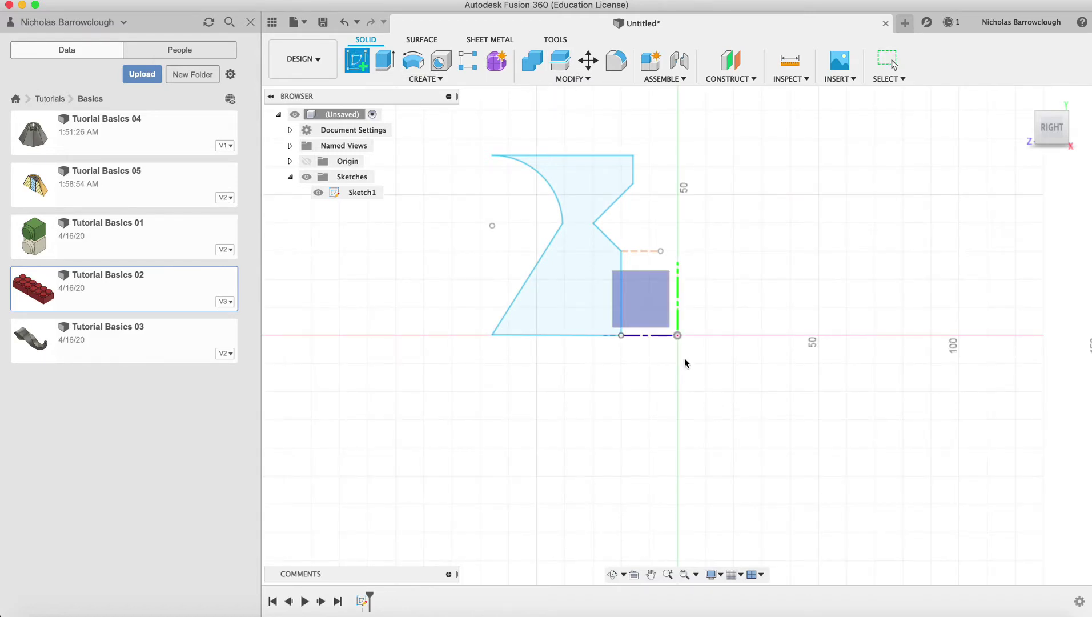
left_click(657, 303)
left_click(367, 62)
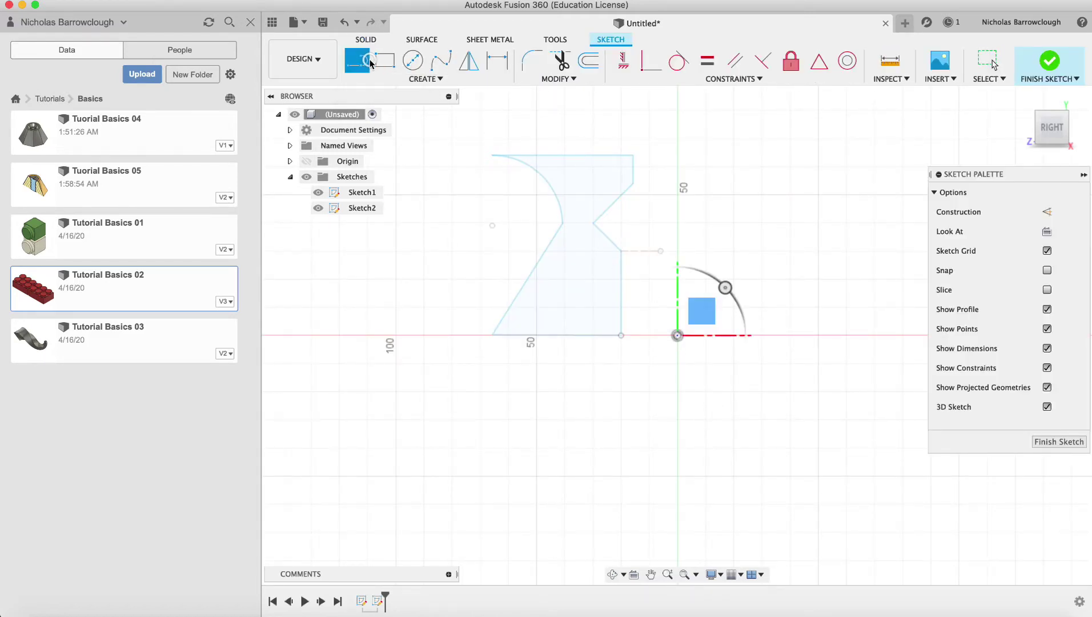
left_click(678, 361)
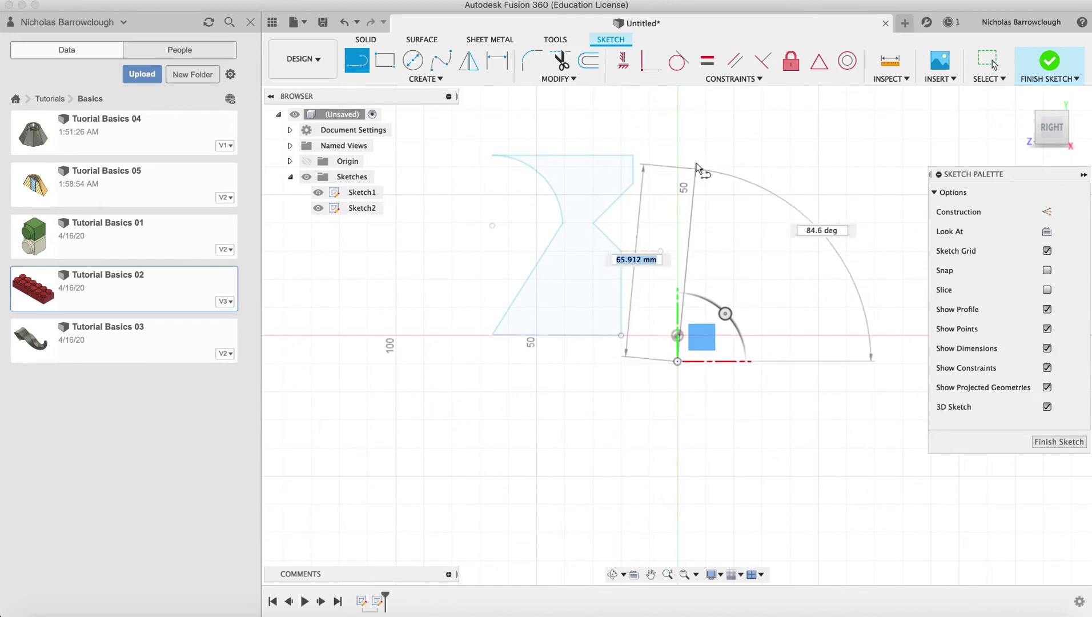
left_click(679, 131)
left_click(1056, 445)
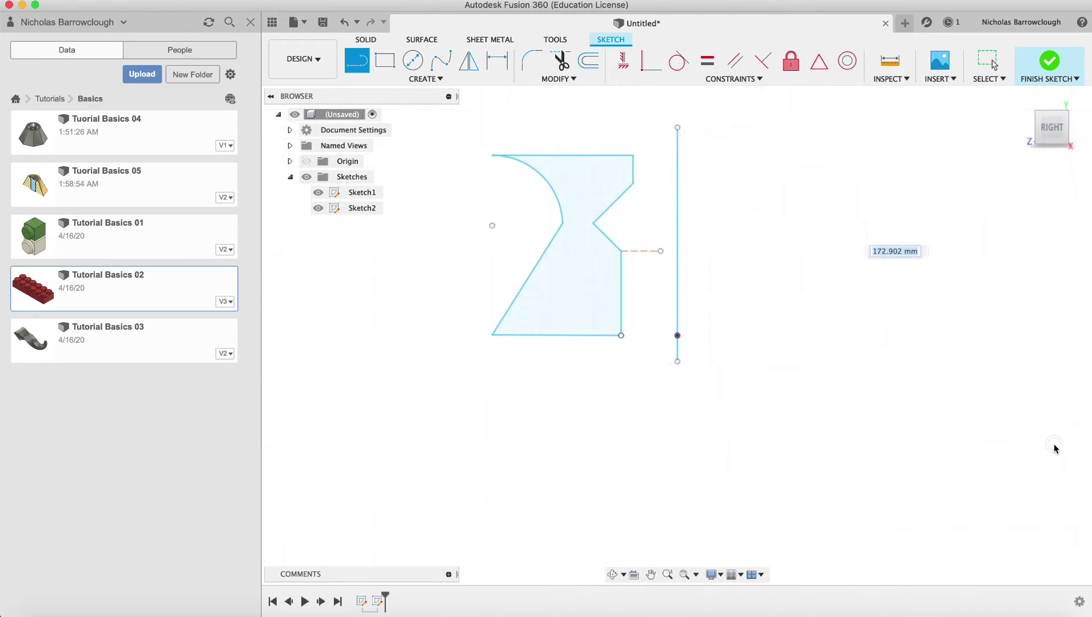
left_click(614, 576)
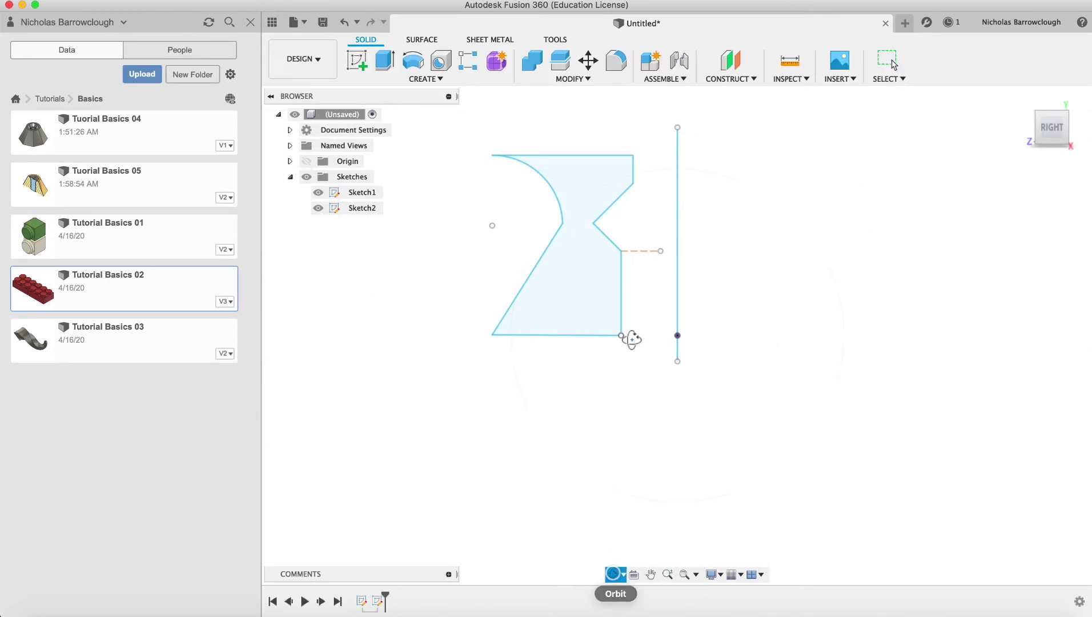
mouse_move(629, 337)
left_mouse_down()
mouse_move(665, 337)
mouse_move(648, 338)
mouse_move(727, 311)
mouse_move(641, 318)
left_mouse_up()
mouse_move(788, 335)
left_mouse_down()
mouse_move(683, 373)
mouse_move(699, 358)
mouse_move(687, 364)
left_mouse_up()
Start a revolve using the spool profile with Sketch2's vertical line as the axis.
left_click(423, 78)
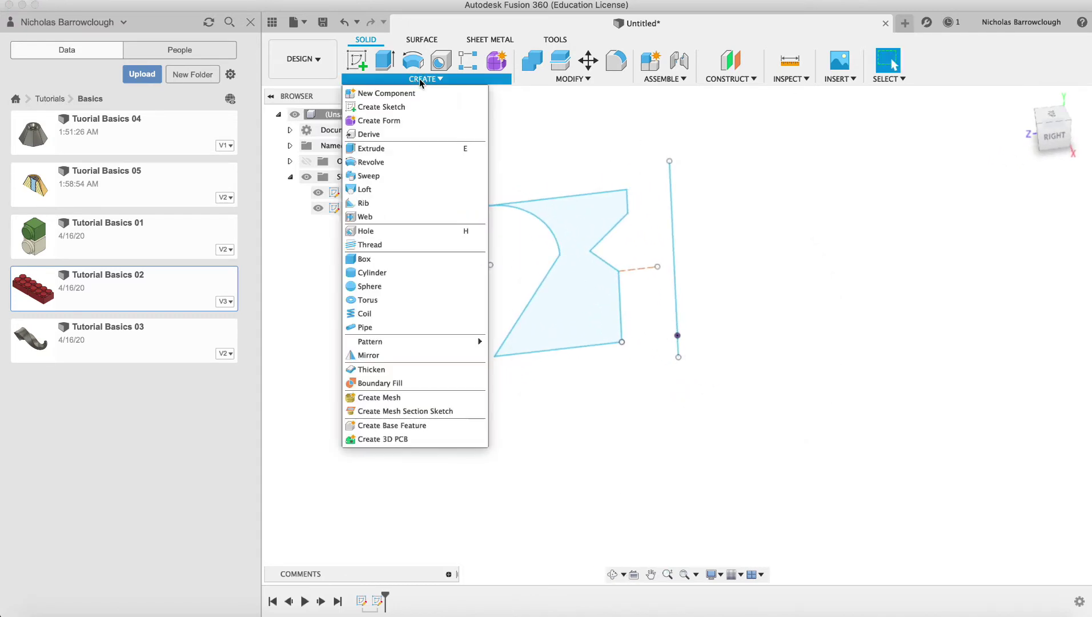
left_click(382, 162)
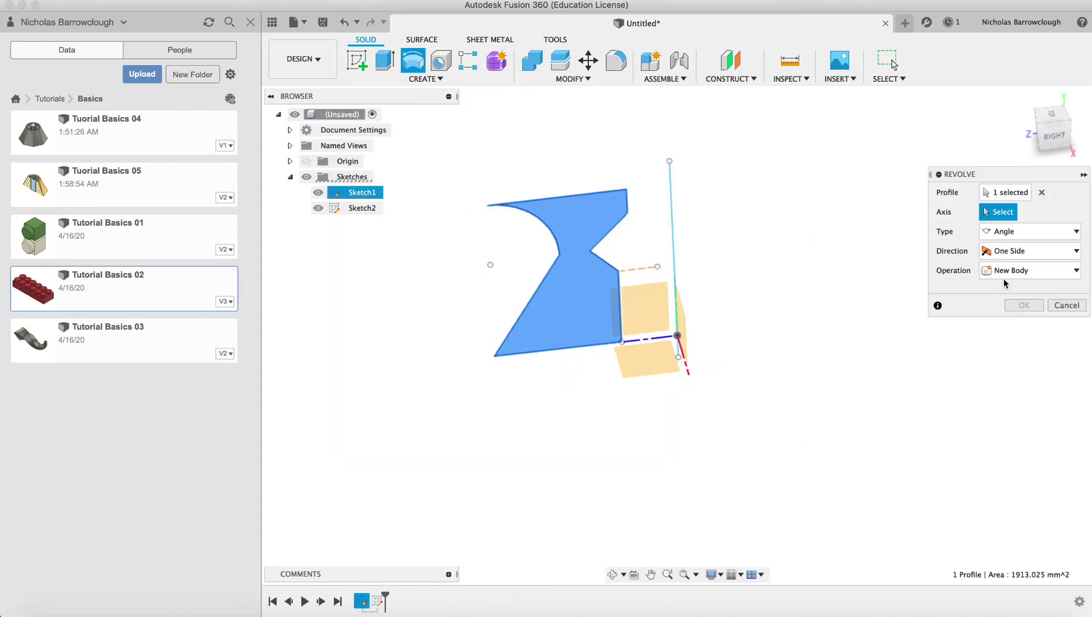
left_click(1005, 193)
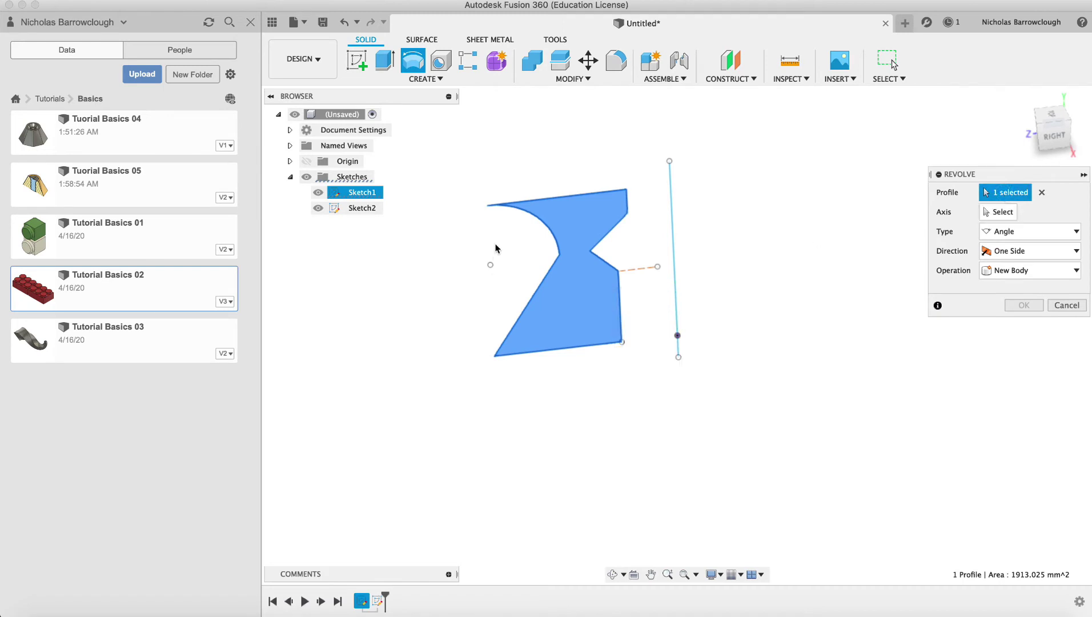
left_click(575, 205)
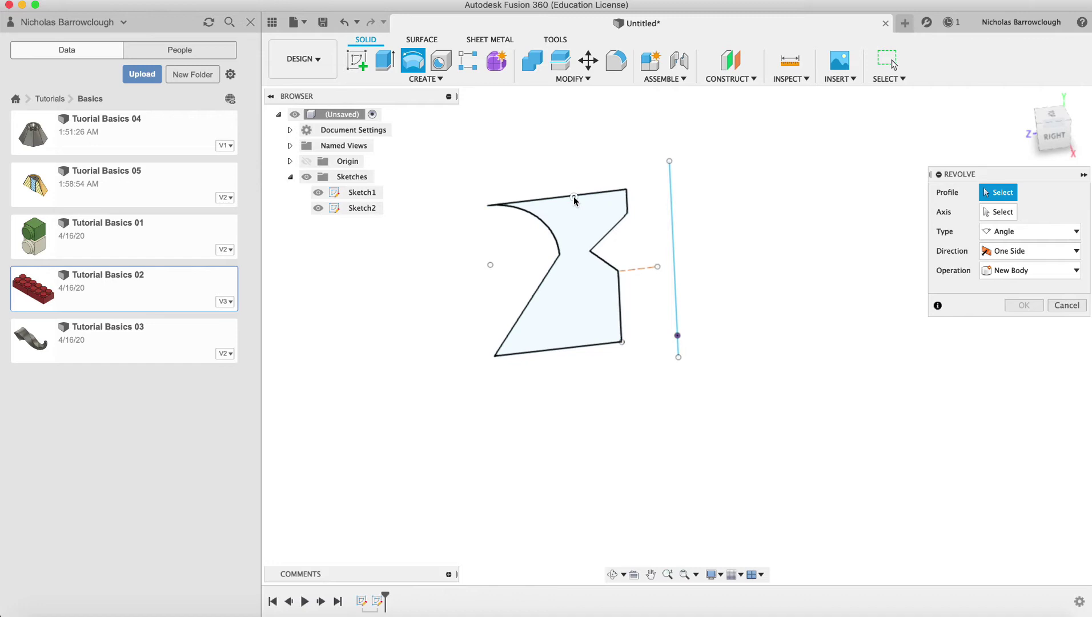
left_click(575, 199)
left_click(1005, 211)
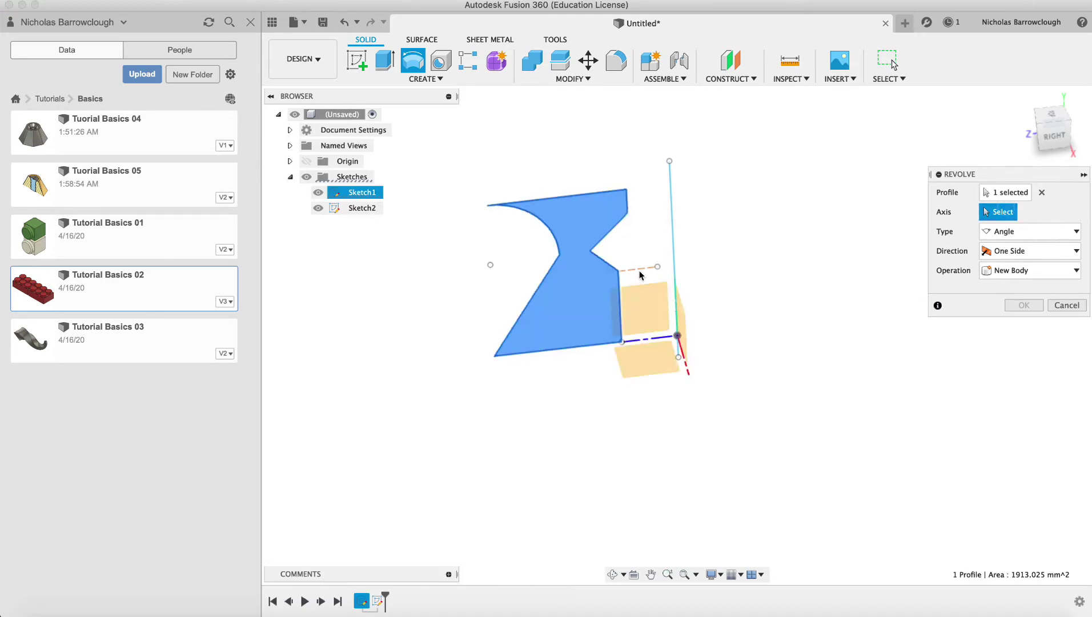
left_click(672, 200)
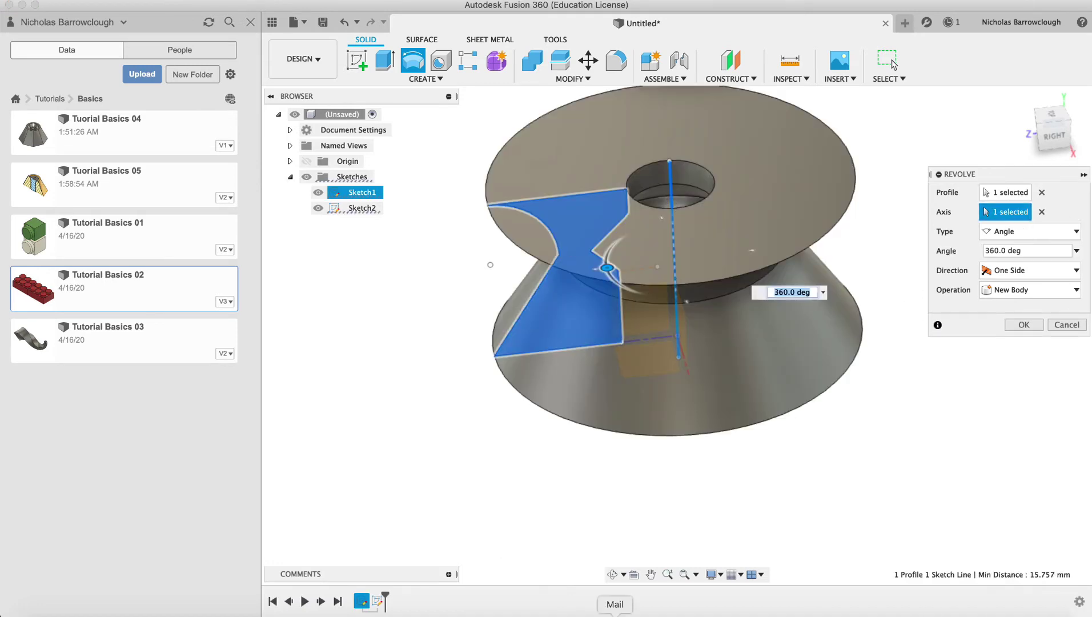
left_click(612, 574)
left_click_drag(727, 320, 692, 379)
key("Escape")
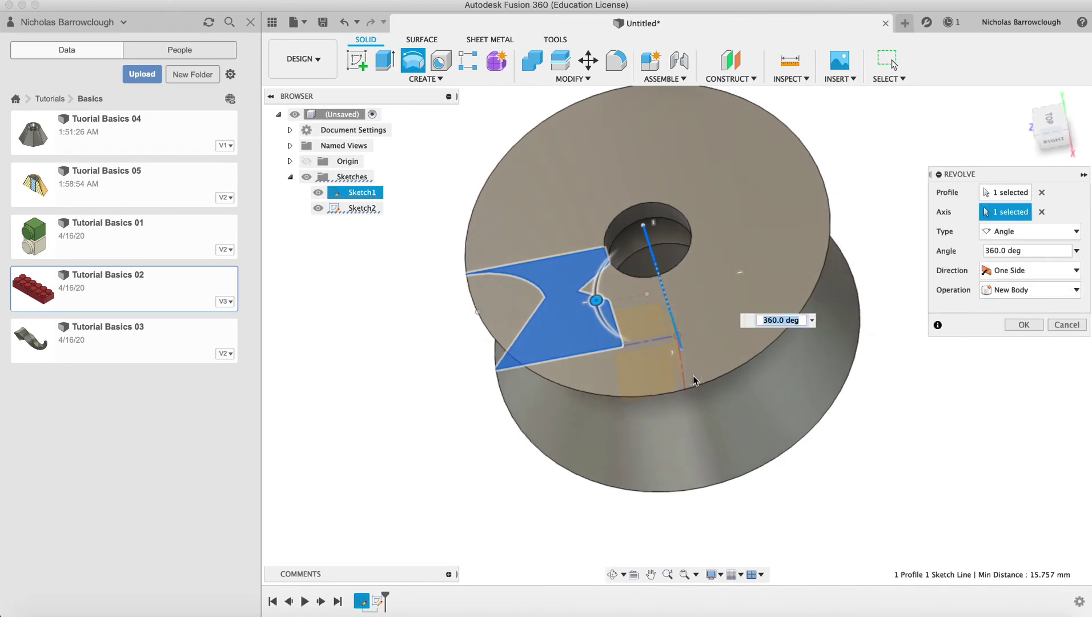
Set the revolve angle to 360° in One Side direction and confirm it as a new body.
left_click_drag(1024, 250, 945, 249)
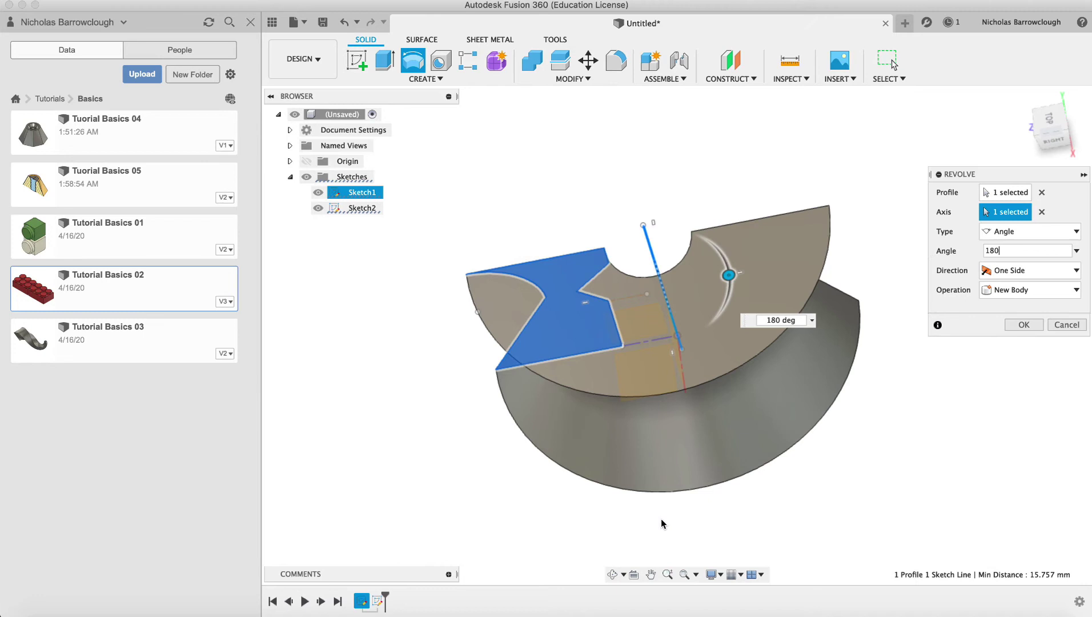
left_click(610, 574)
left_click_drag(742, 297, 754, 340)
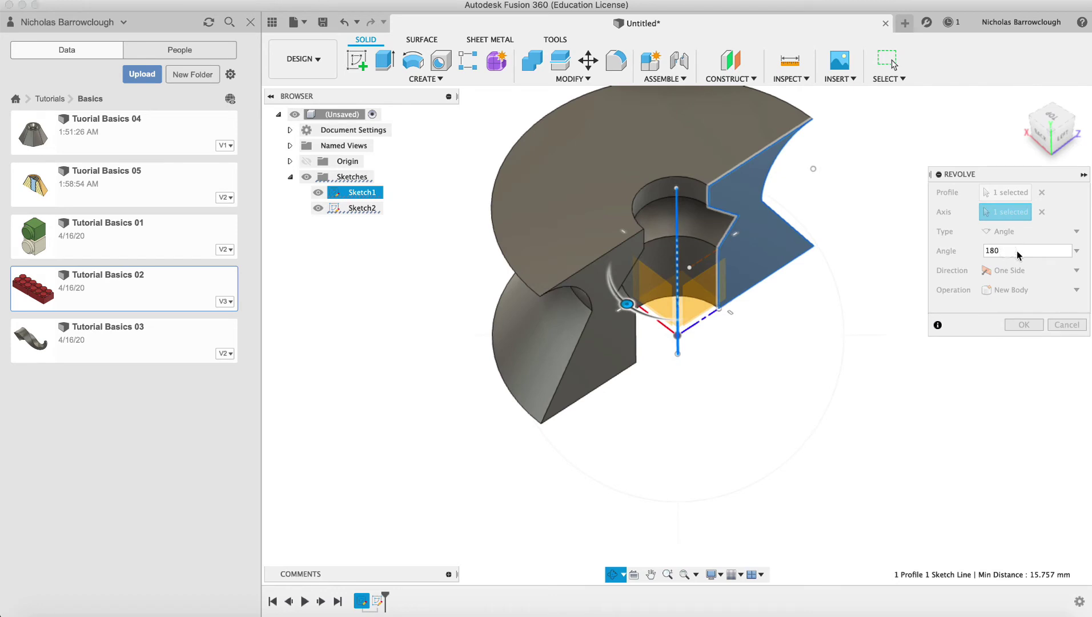
left_click(1020, 250)
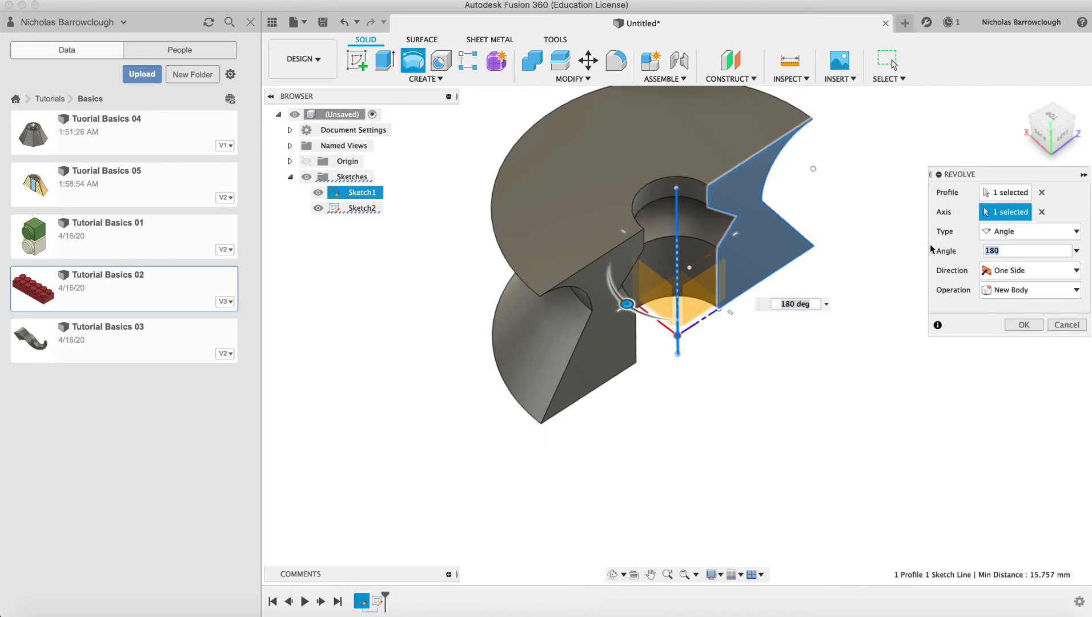
type("360")
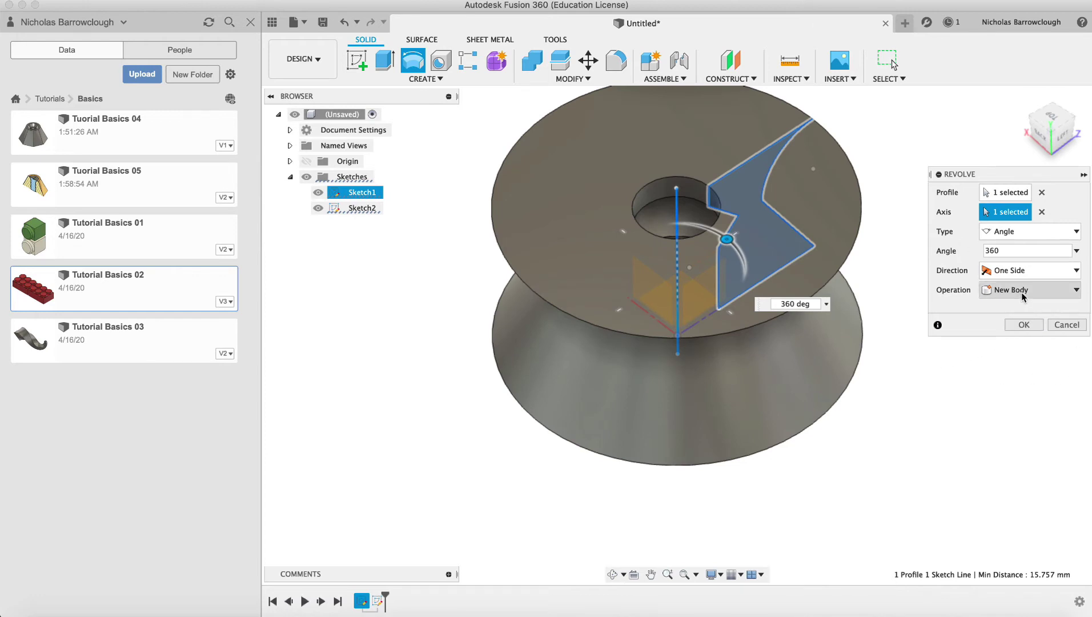
left_click(1023, 270)
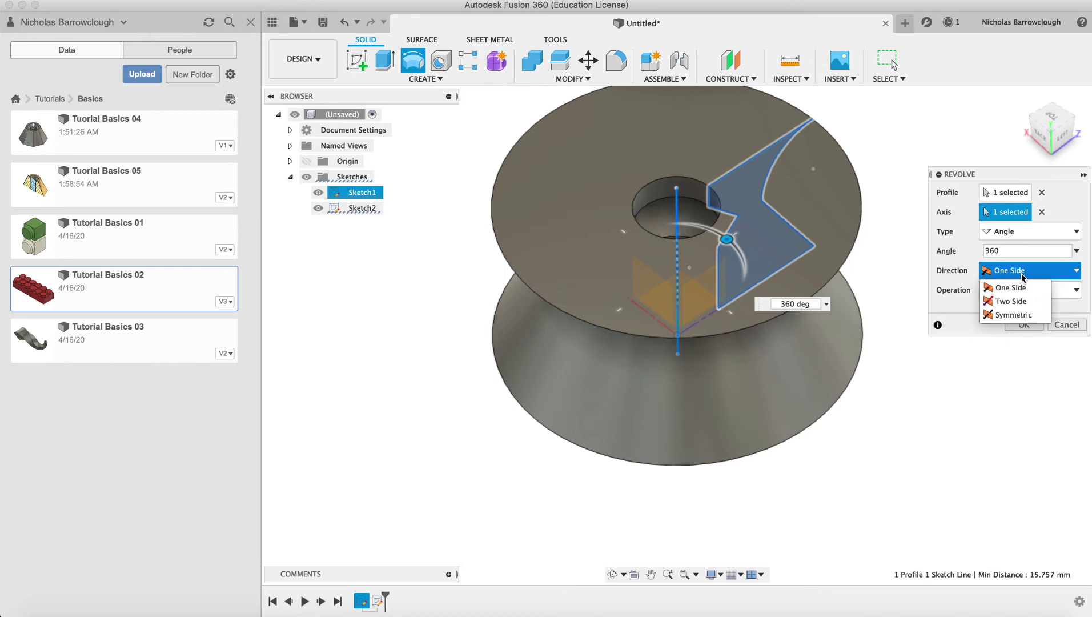
left_click(1013, 302)
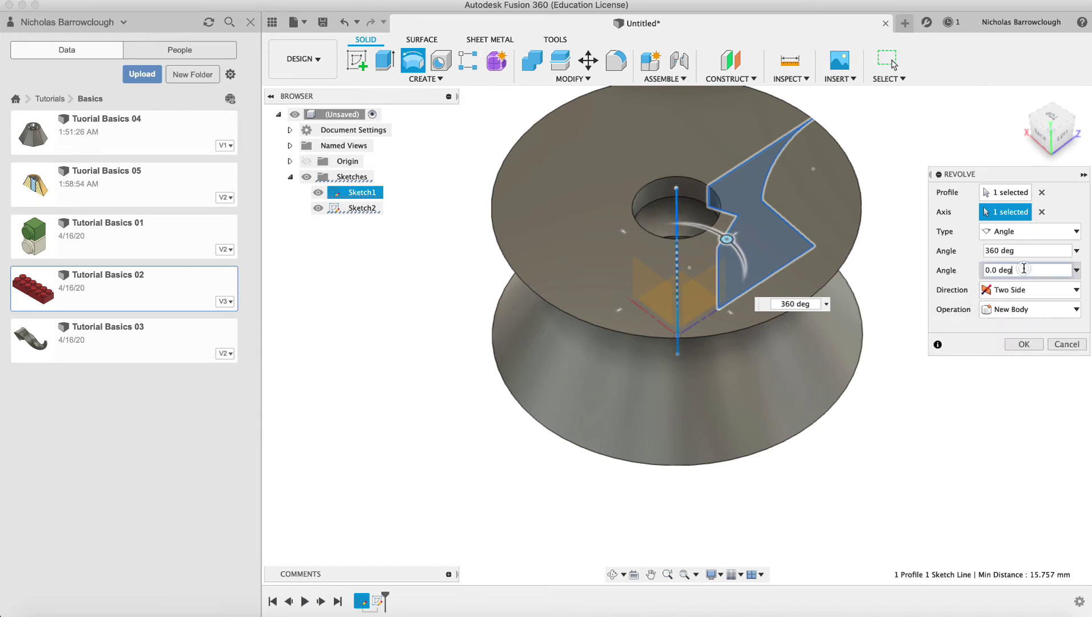
left_click(1016, 289)
left_click(1015, 304)
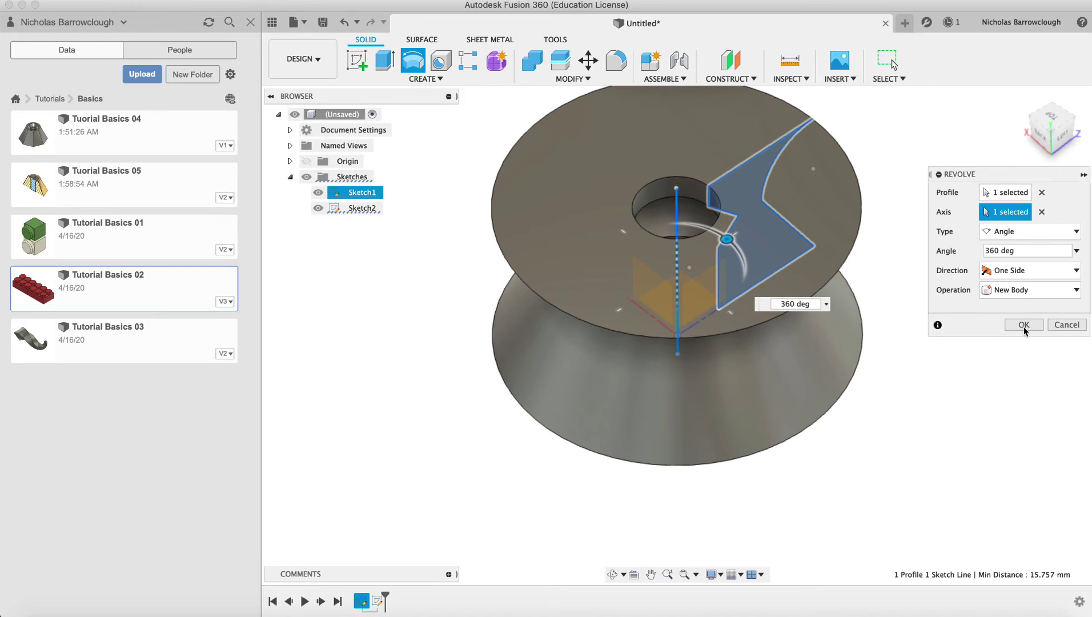
left_click(1023, 324)
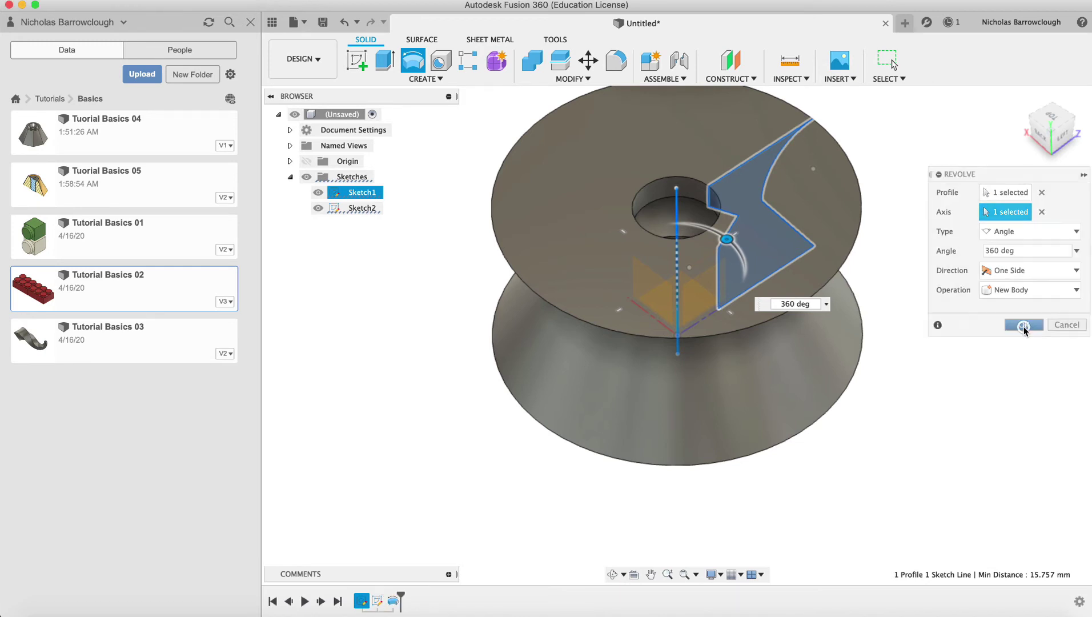
left_click(614, 574)
left_click_drag(698, 288, 853, 435)
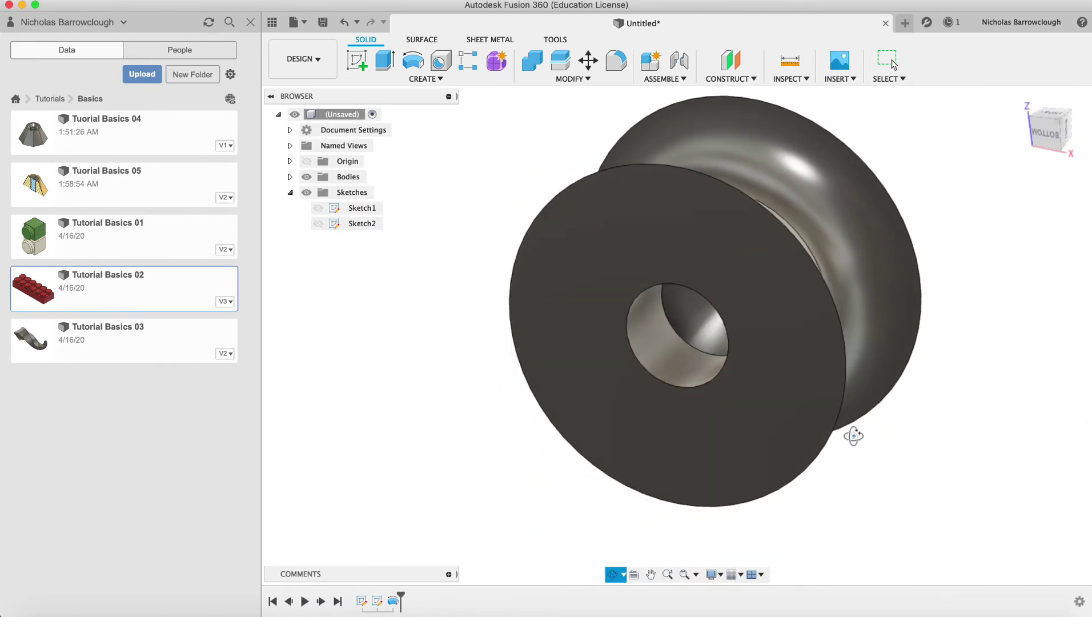
left_click_drag(770, 248, 745, 444)
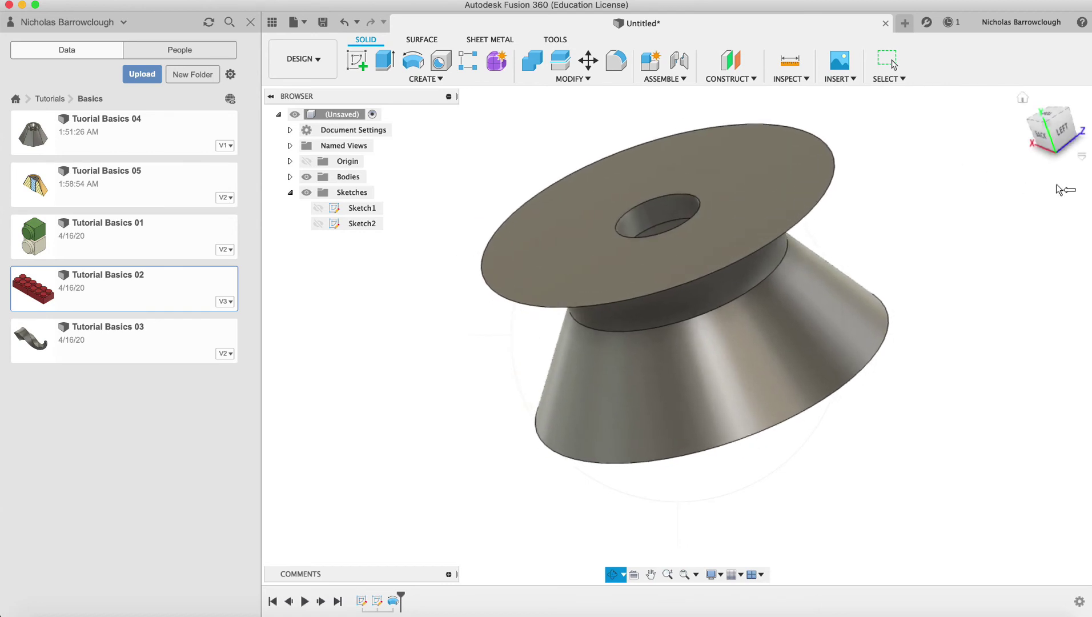
Fillet the edge where the cone meets the disk with a 2 mm radius.
left_click(617, 62)
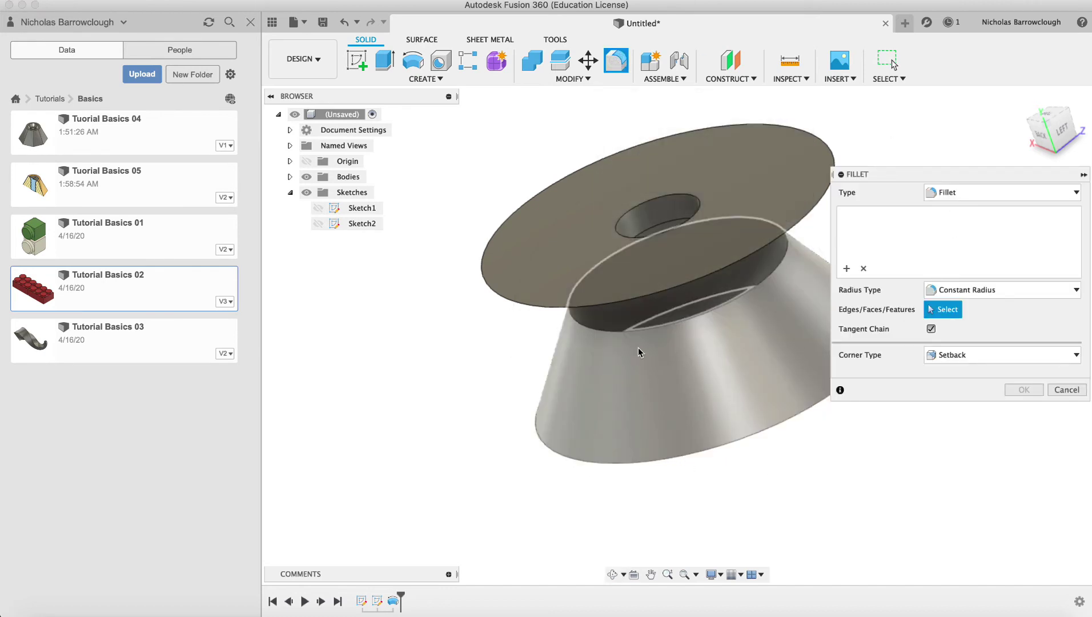
left_click(635, 328)
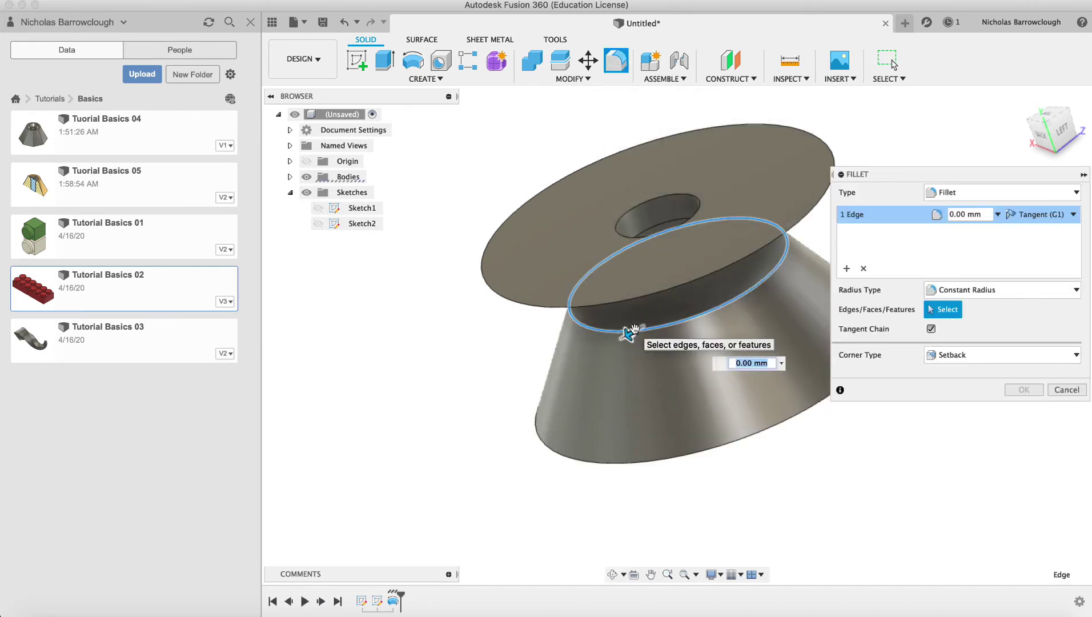
type("2")
key("Return")
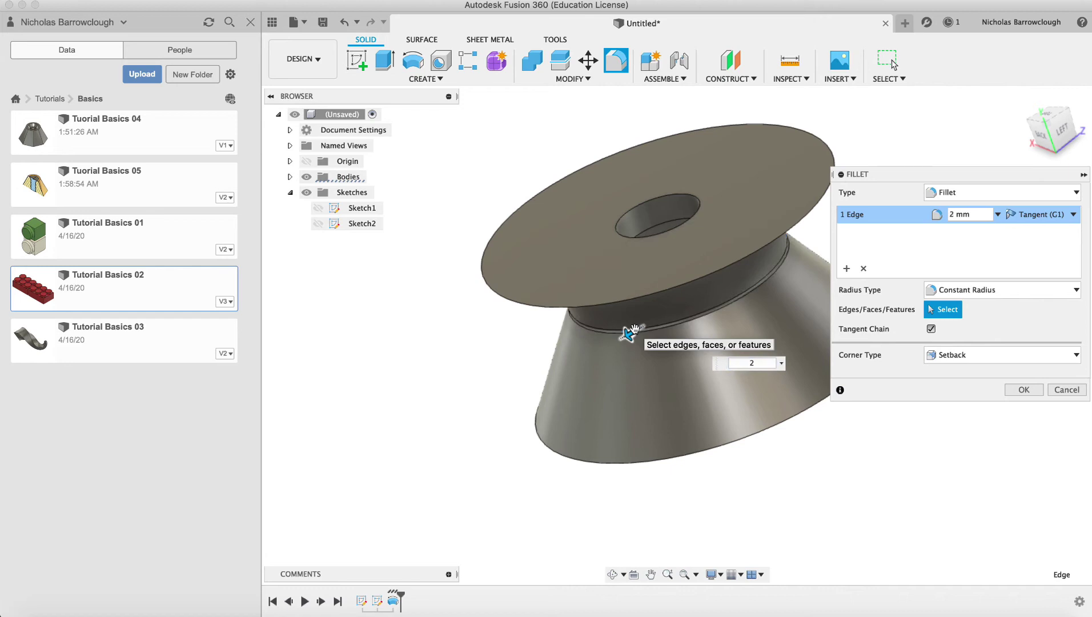
key("Return")
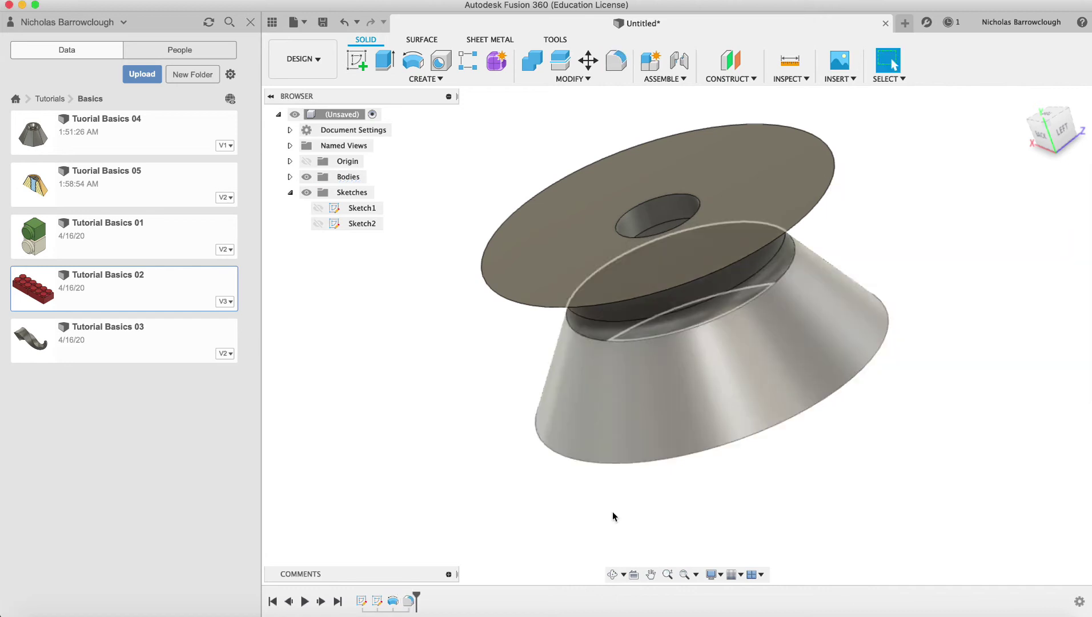
left_click(614, 576)
left_click_drag(735, 248, 678, 214)
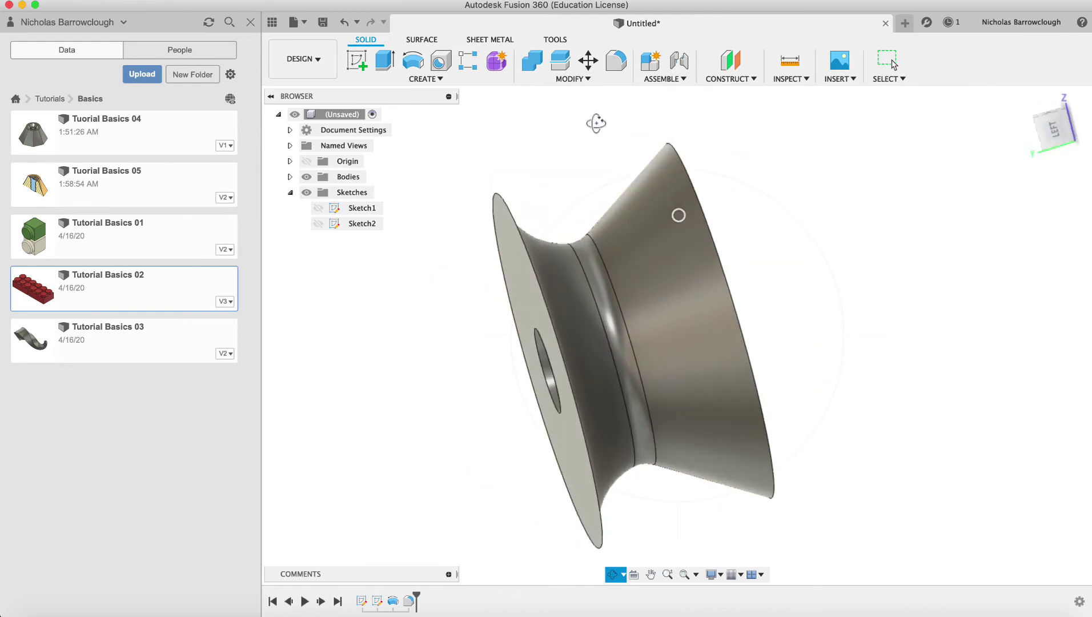
Fillet the cone's wide outer rim with a 2 mm radius.
left_click(617, 63)
left_click(683, 170)
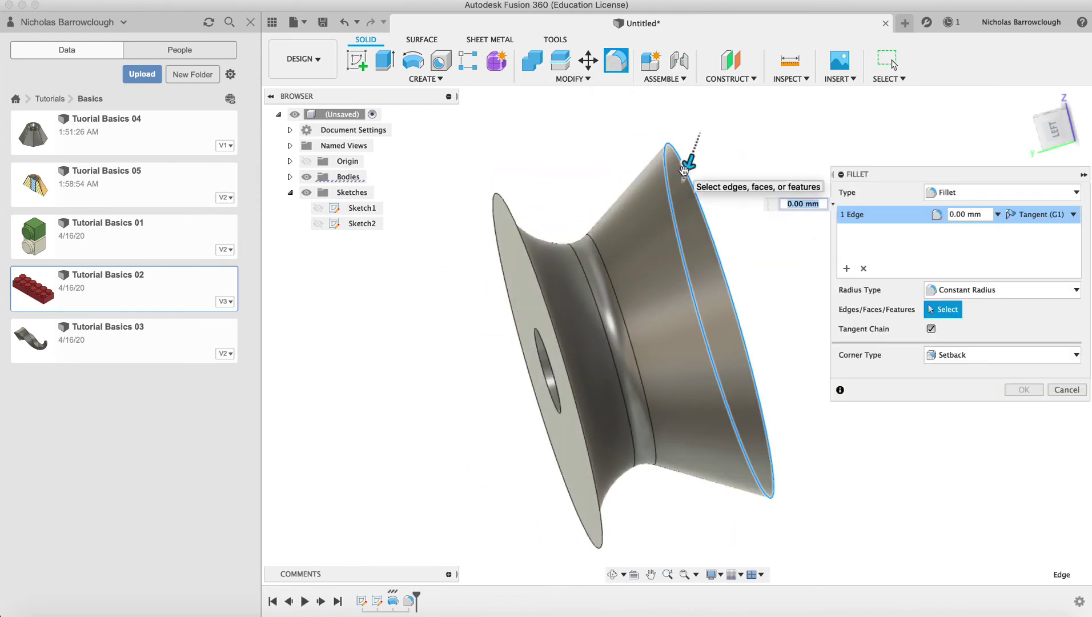
type("2")
key("Return")
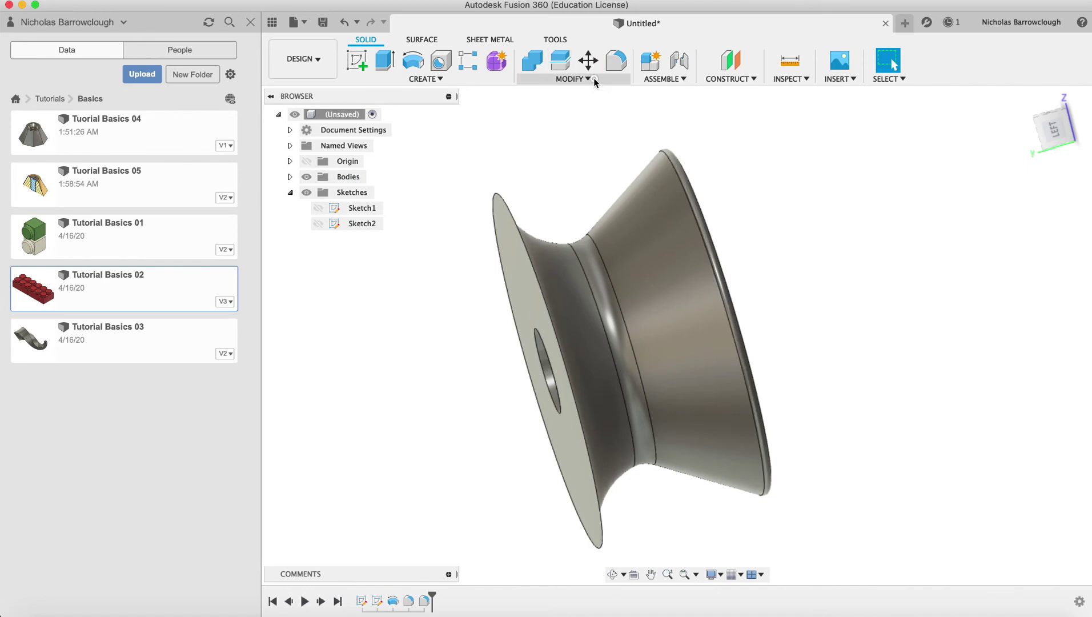
Fillet the disk's outer rim with a 5 mm radius.
key("f")
left_click(520, 230)
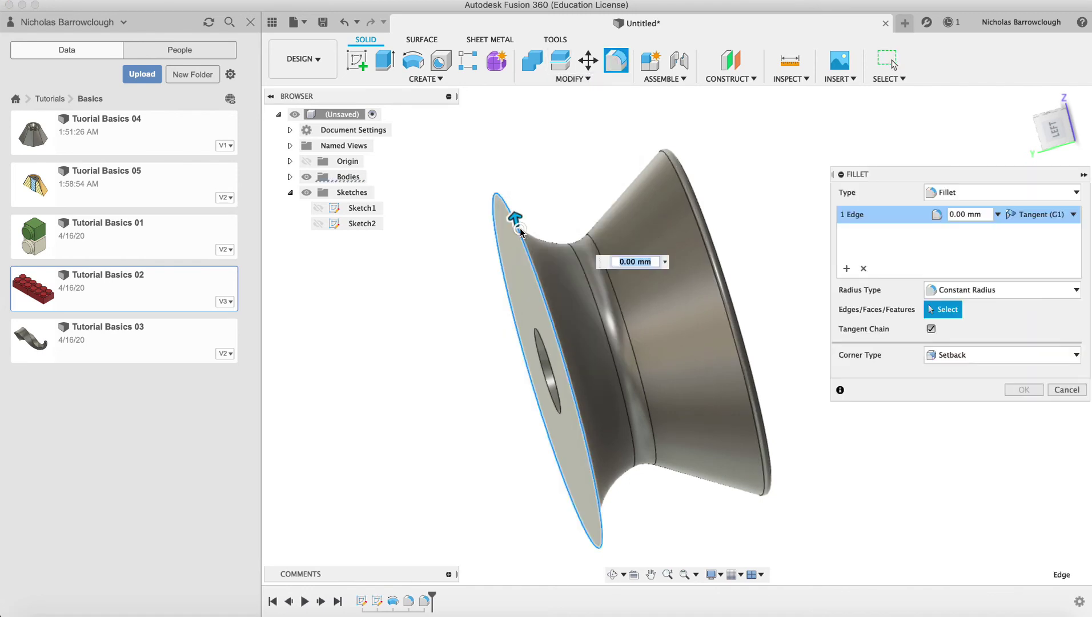
type("5")
key("Return")
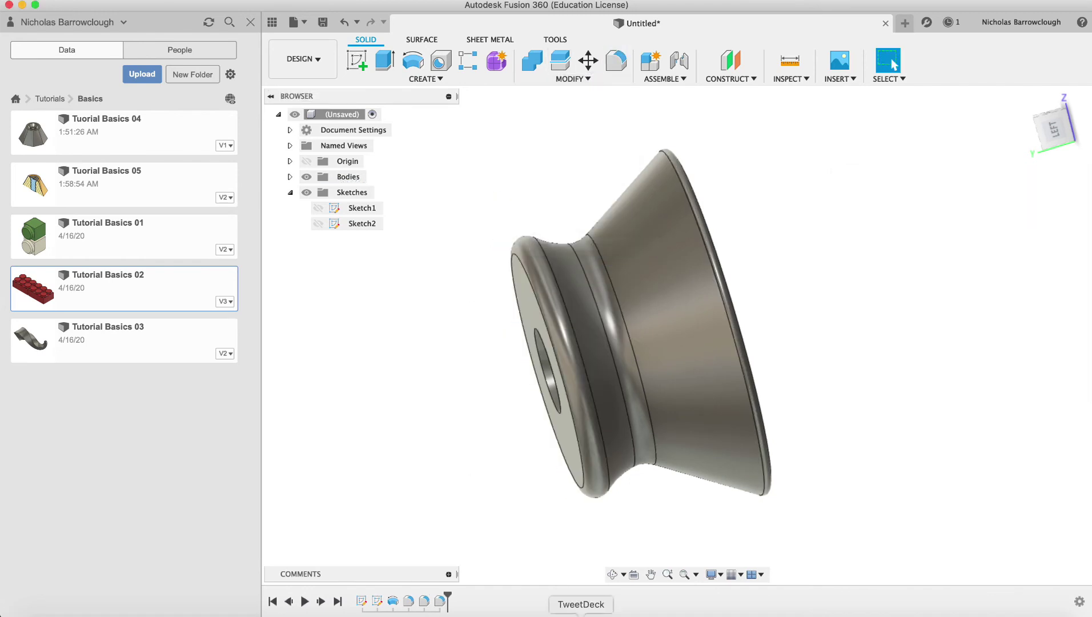
left_click(613, 574)
Apply a modeled M40x1.5 thread to the bore's inner face, replacing the initially chosen M40x2.5.
left_click_drag(644, 299, 760, 188)
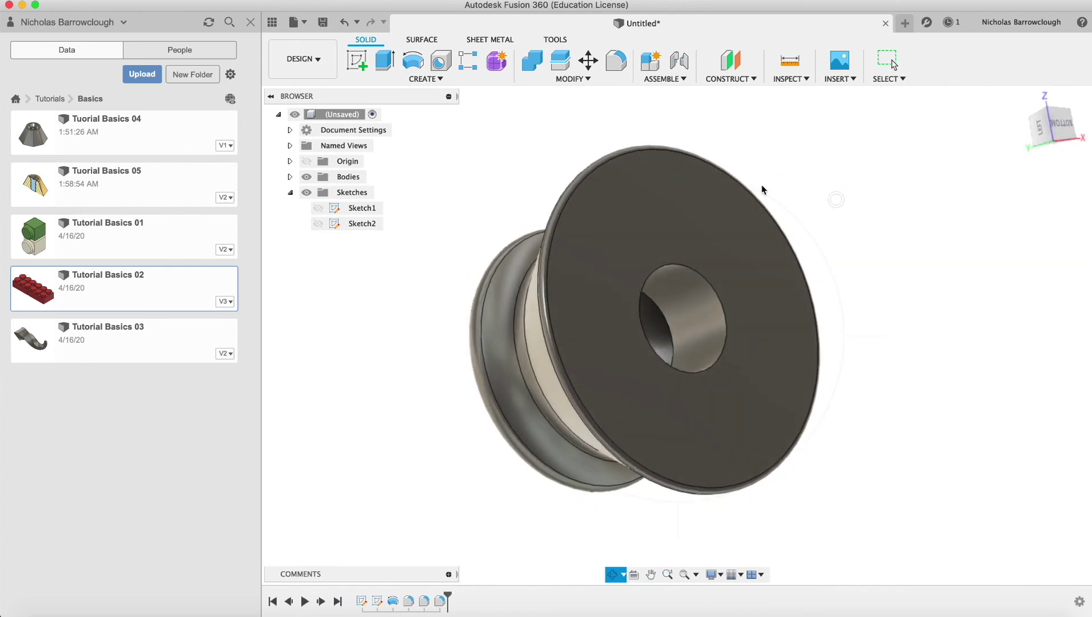
left_click(432, 80)
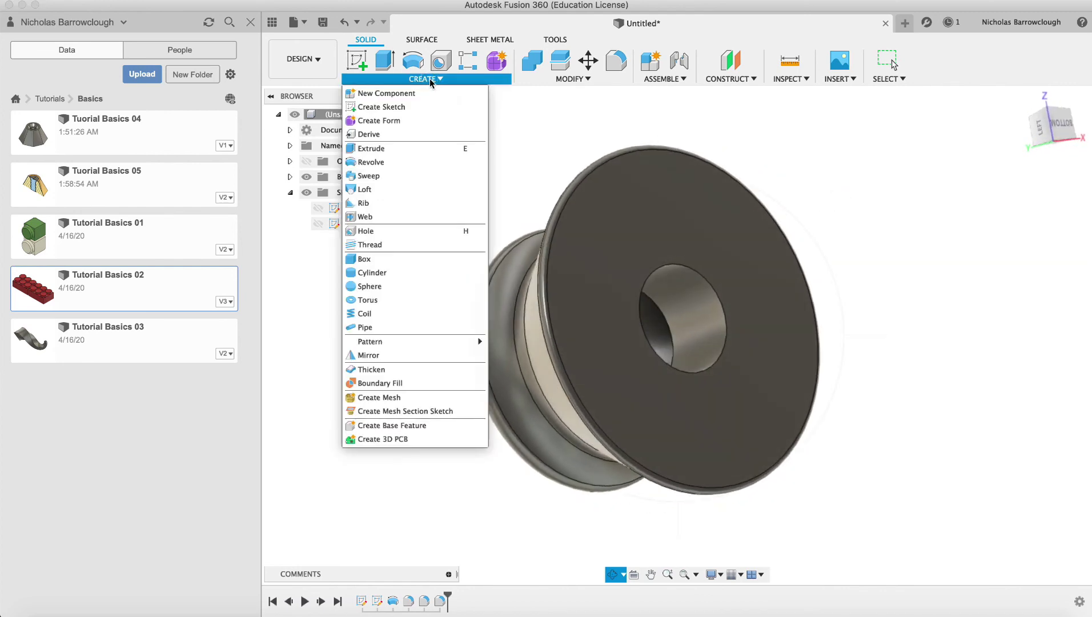
left_click(399, 245)
left_click(714, 316)
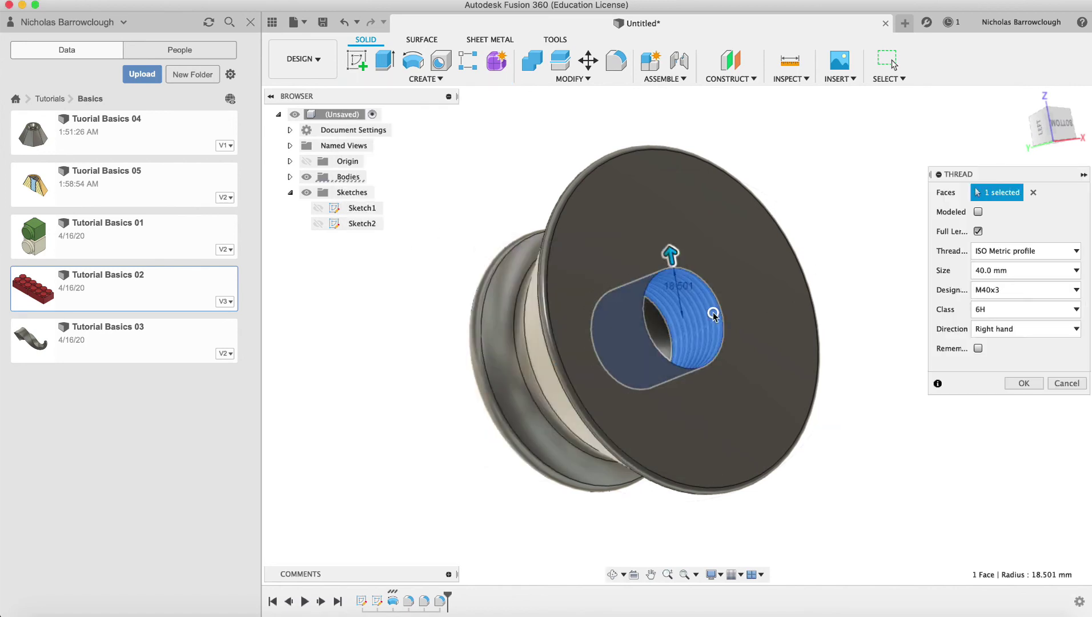
left_click(977, 212)
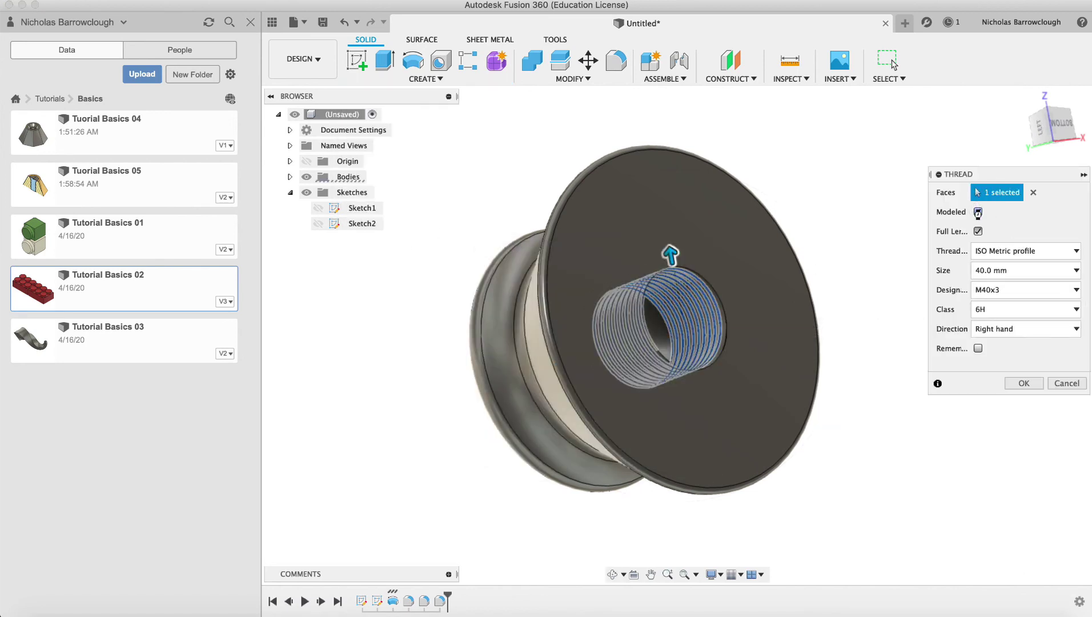
left_click(1067, 292)
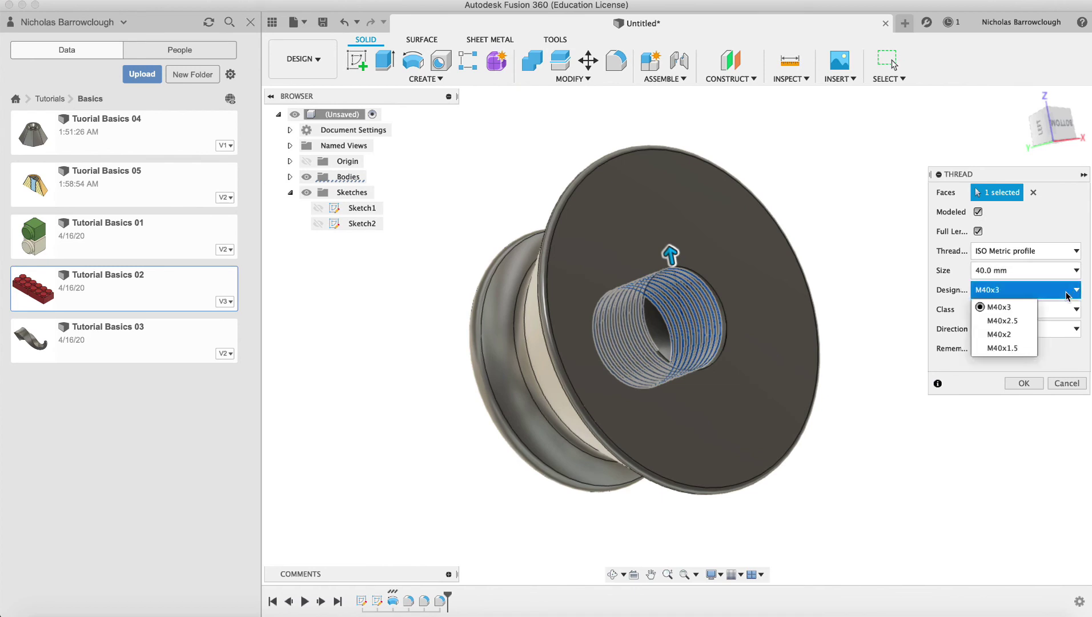
left_click(1021, 321)
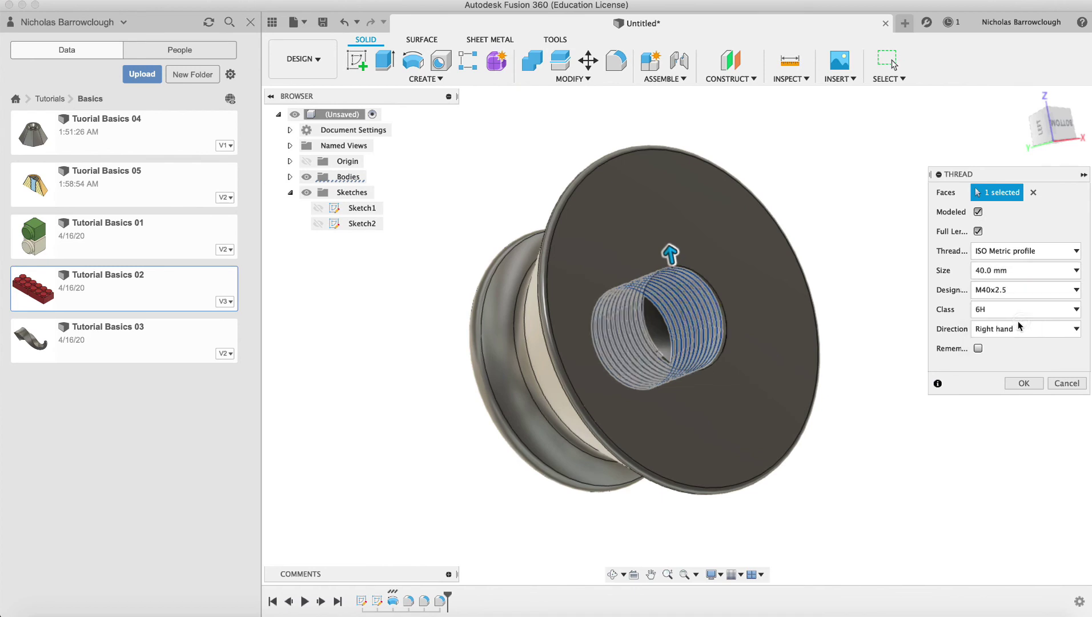
left_click(1016, 291)
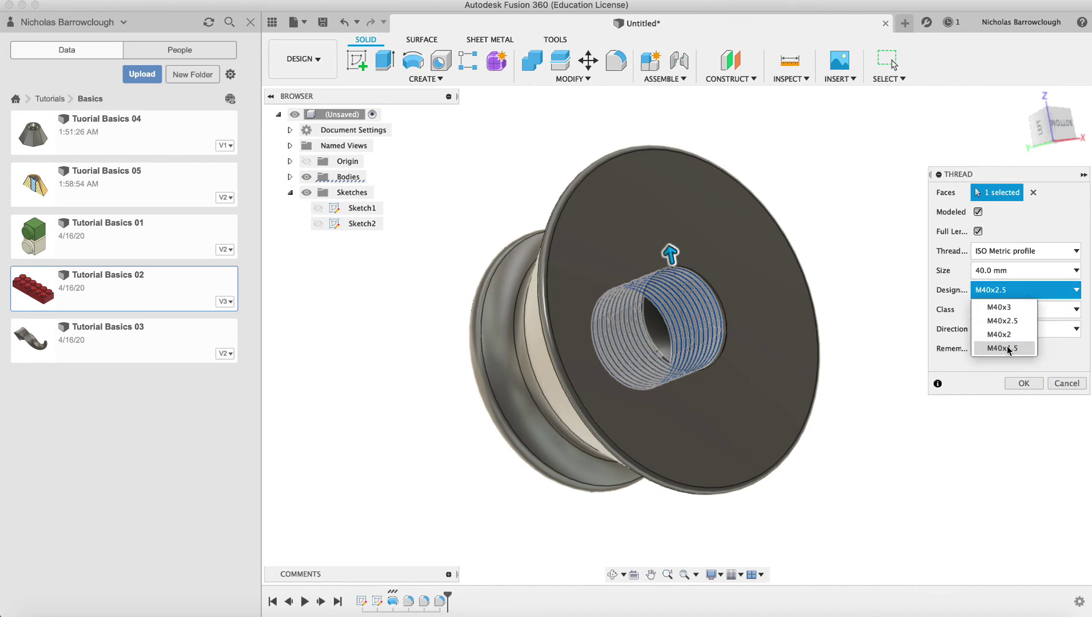
left_click(1008, 350)
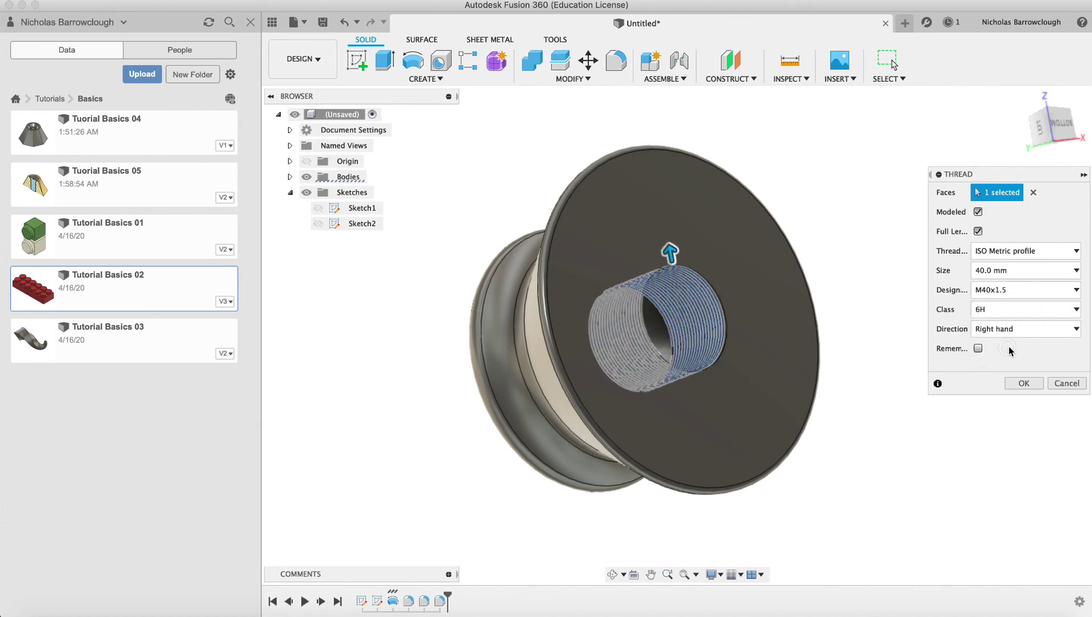
left_click(1028, 383)
left_click(613, 574)
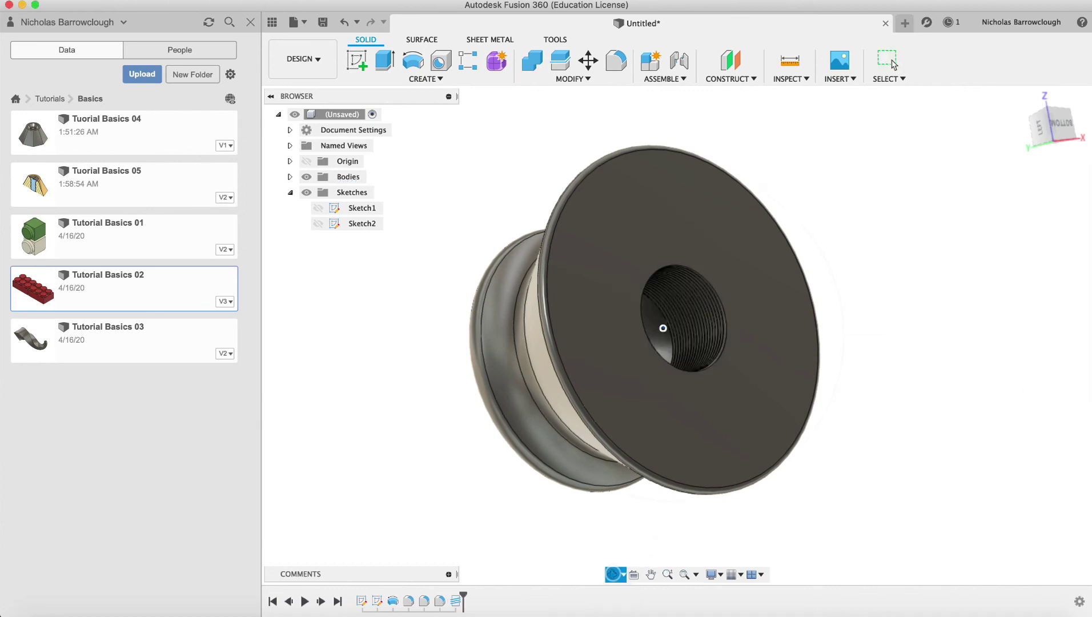
left_click_drag(662, 328, 517, 201)
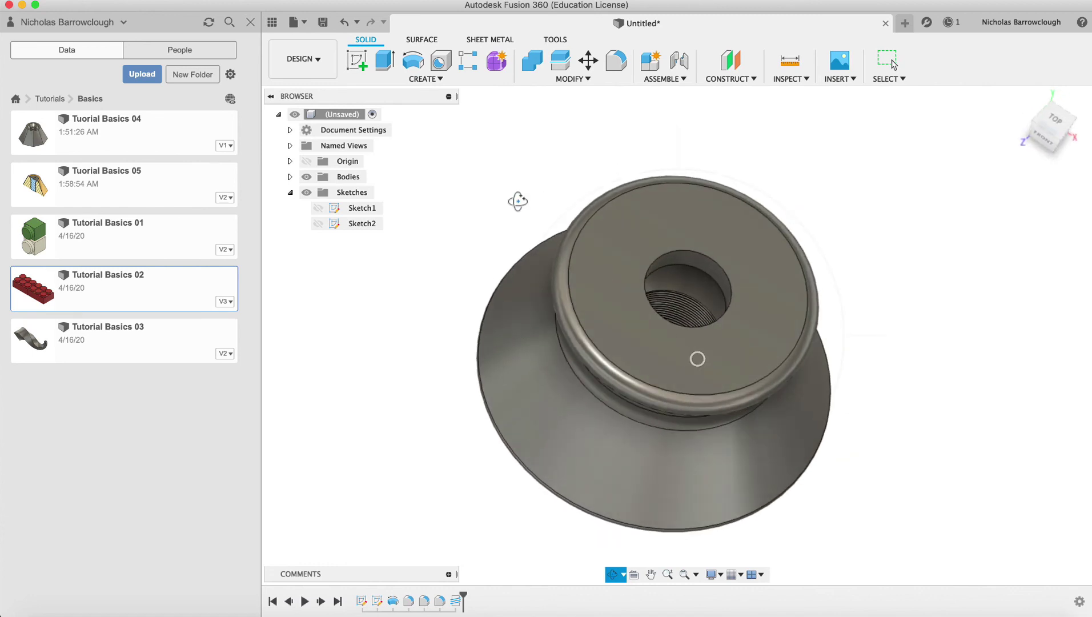
left_click(437, 79)
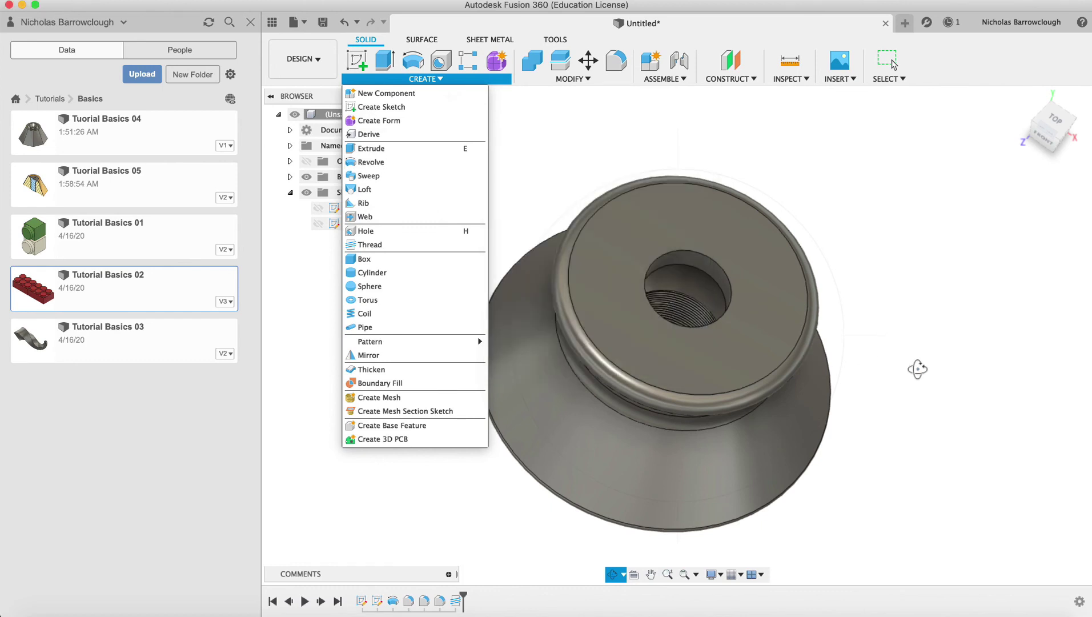
left_click(651, 576)
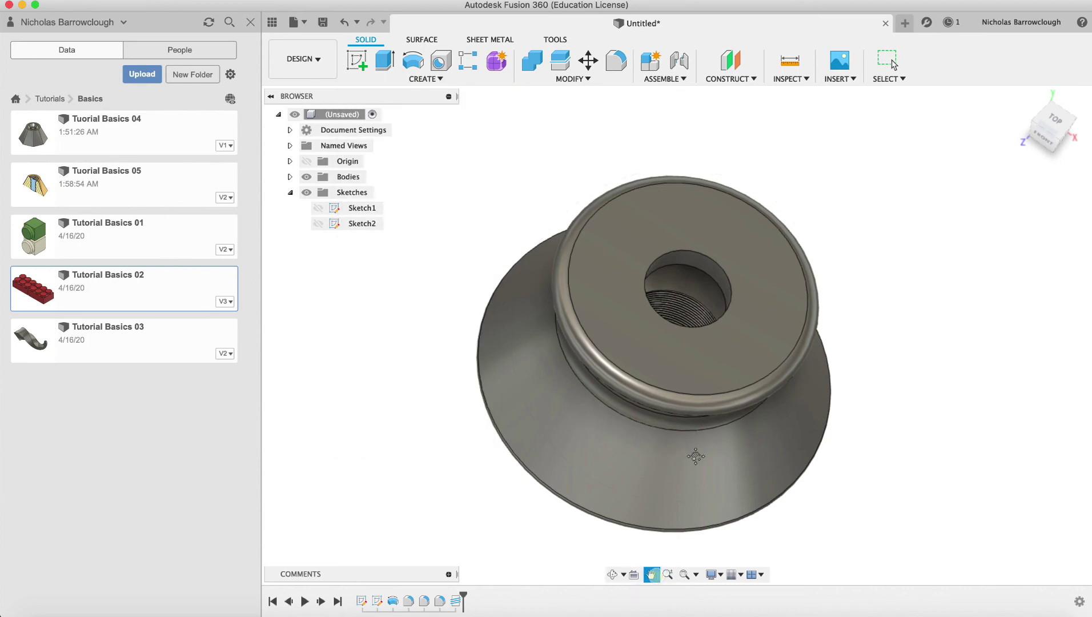
left_click_drag(709, 247, 834, 306)
left_click(612, 574)
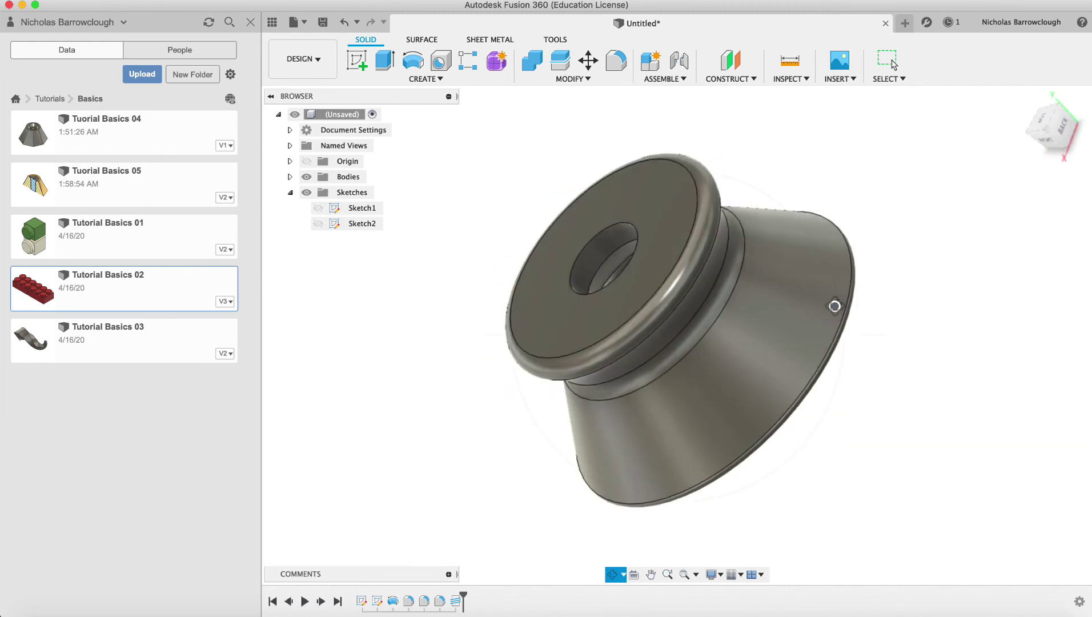
left_click_drag(671, 309, 763, 378)
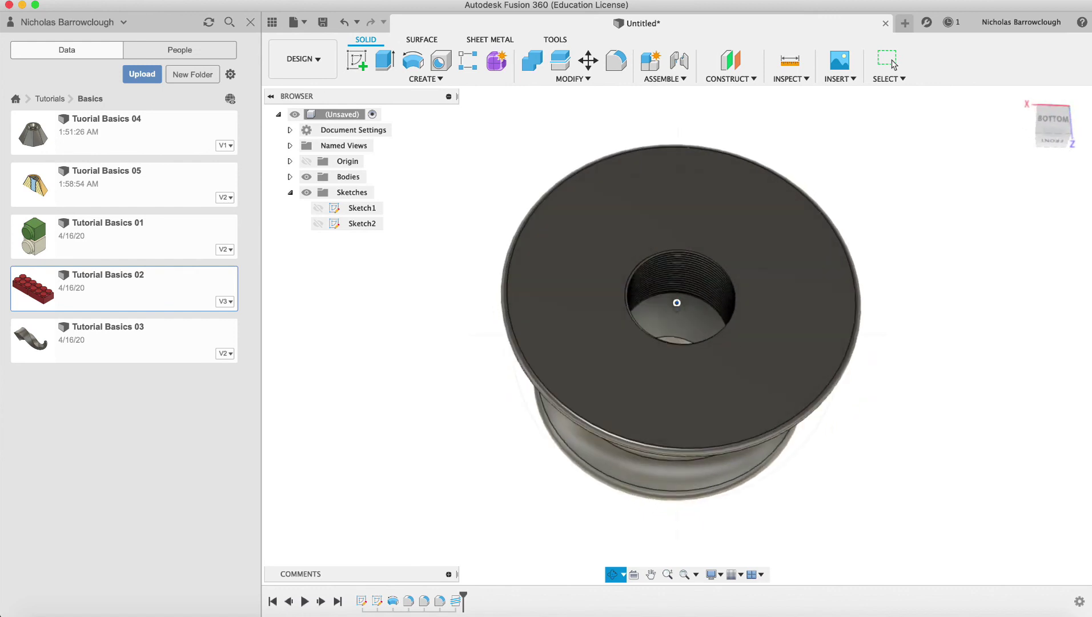
left_click_drag(677, 303, 644, 272)
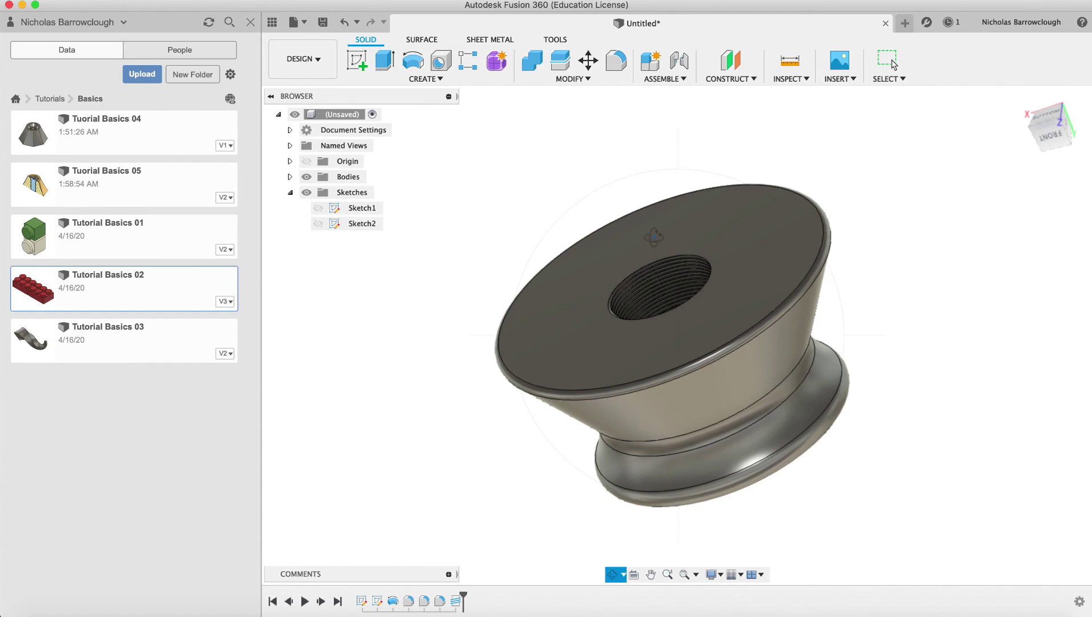
mouse_move(655, 233)
left_mouse_down()
mouse_move(619, 236)
mouse_move(649, 252)
left_mouse_up()
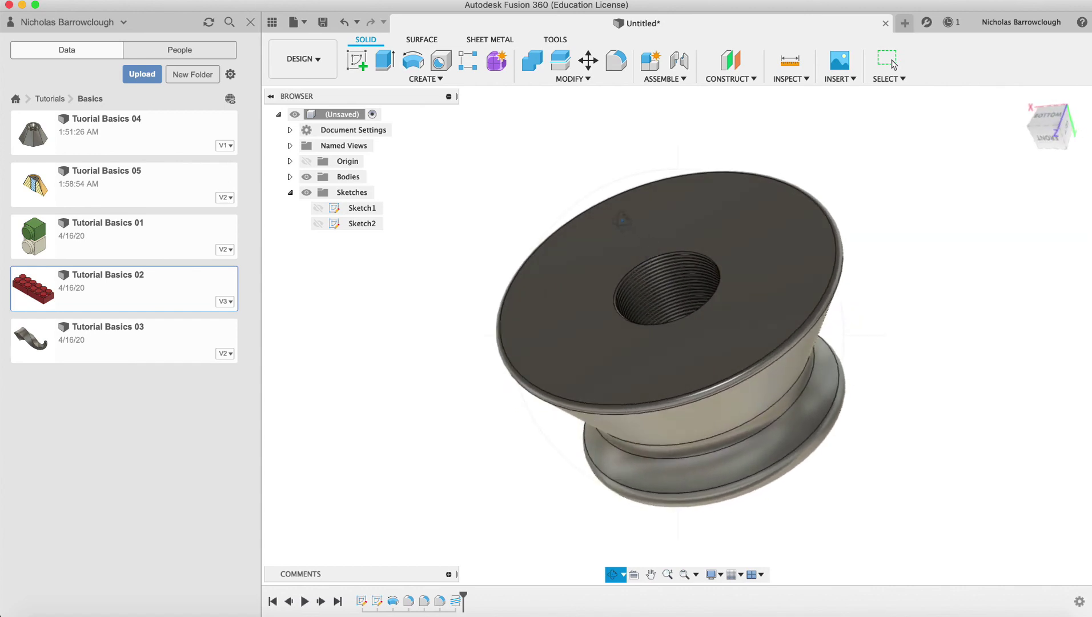
left_click_drag(606, 215, 683, 249)
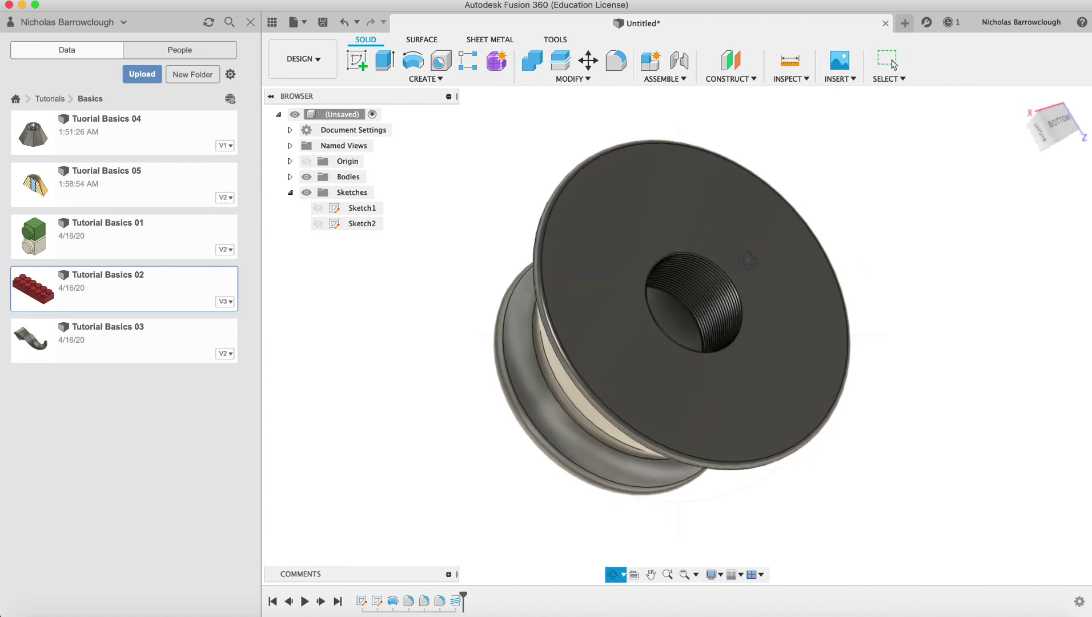